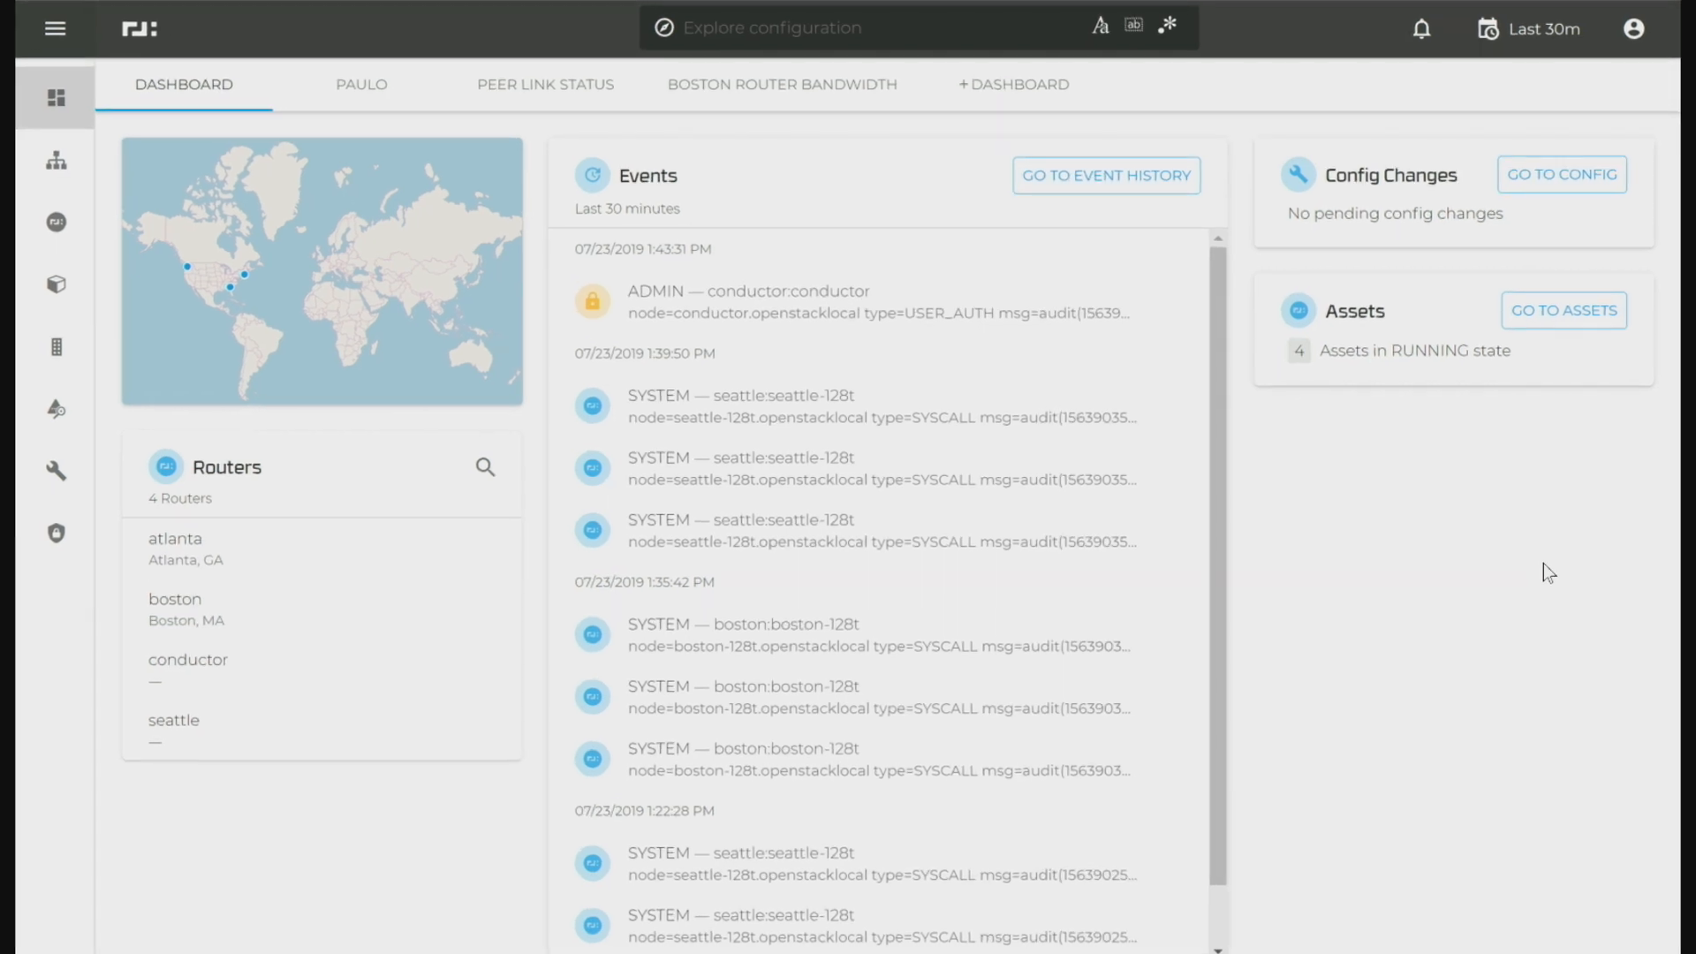
Open the network topology map from the dashboard and inspect the peer links of the Atlanta, Boston and Seattle routers.
drag(1222, 267, 1224, 345)
drag(1227, 403, 1210, 220)
click(287, 259)
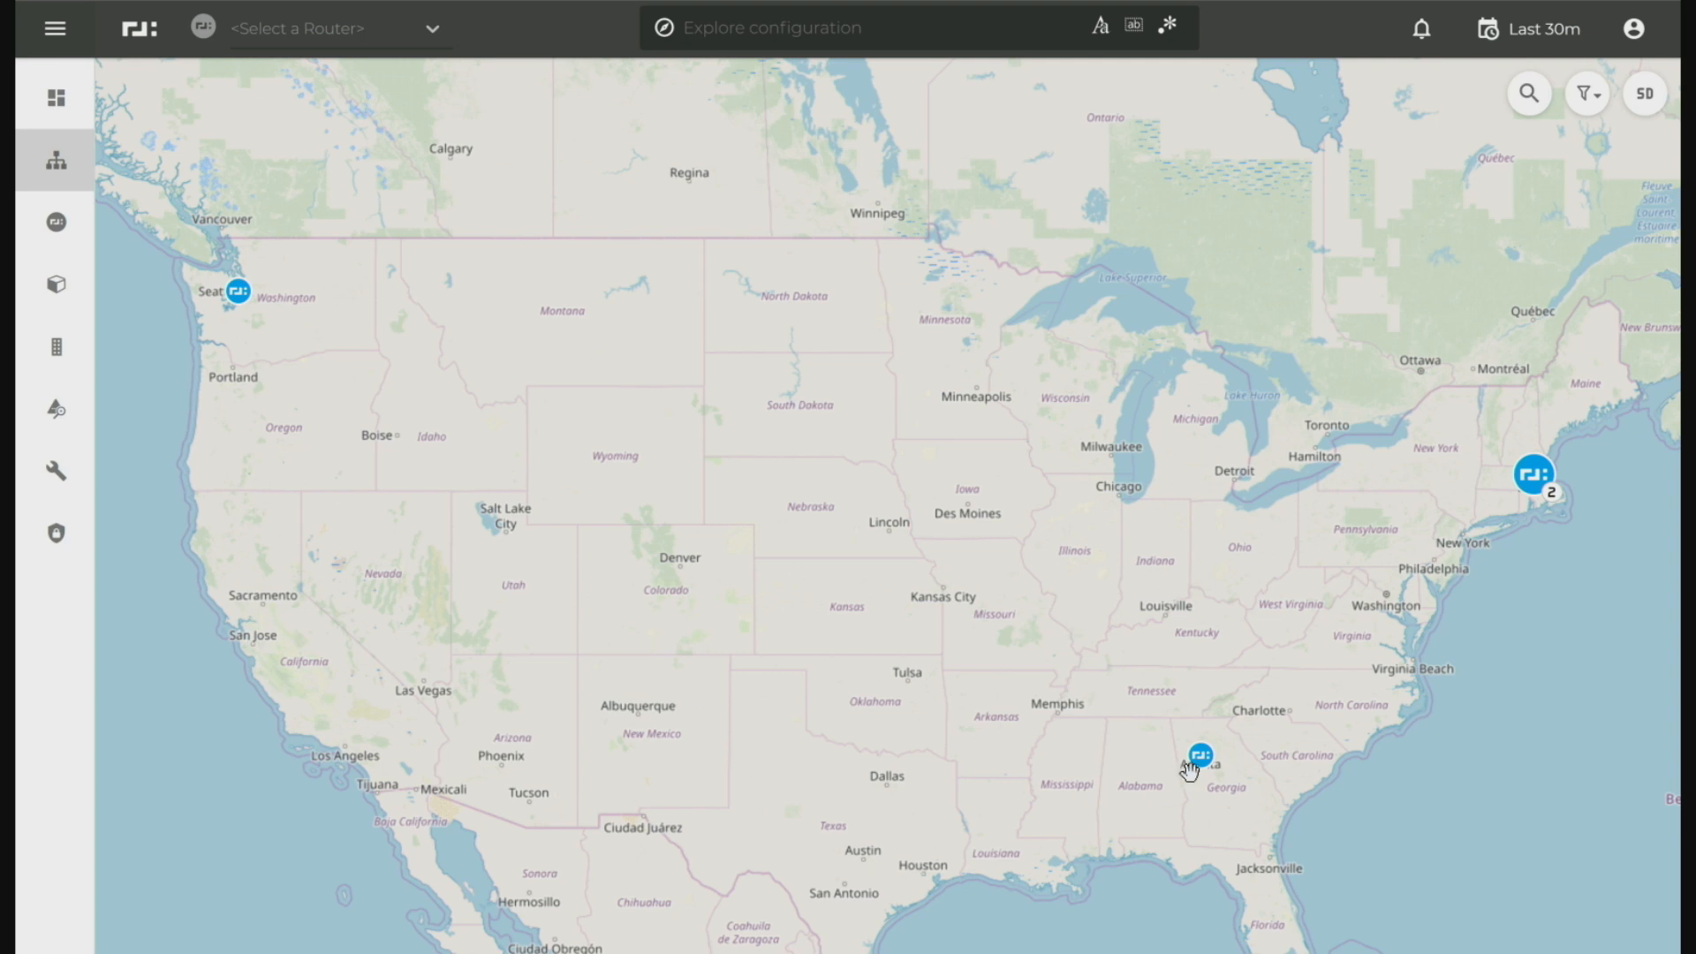
mouse_move(1206, 774)
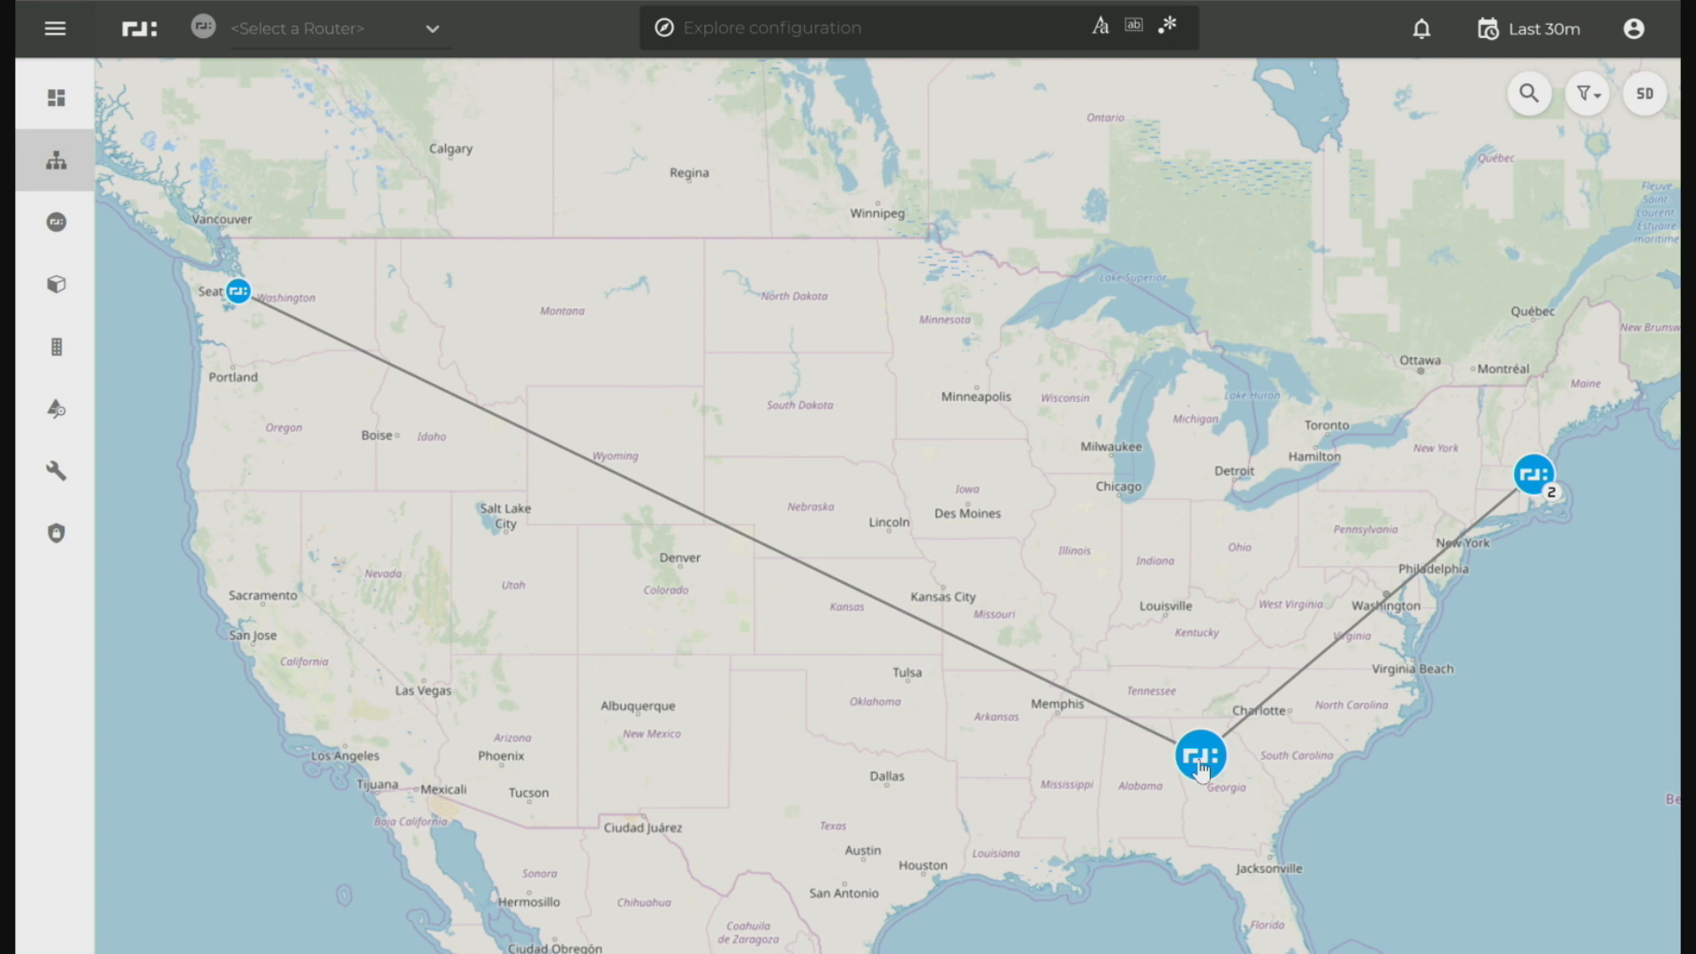
mouse_move(1543, 489)
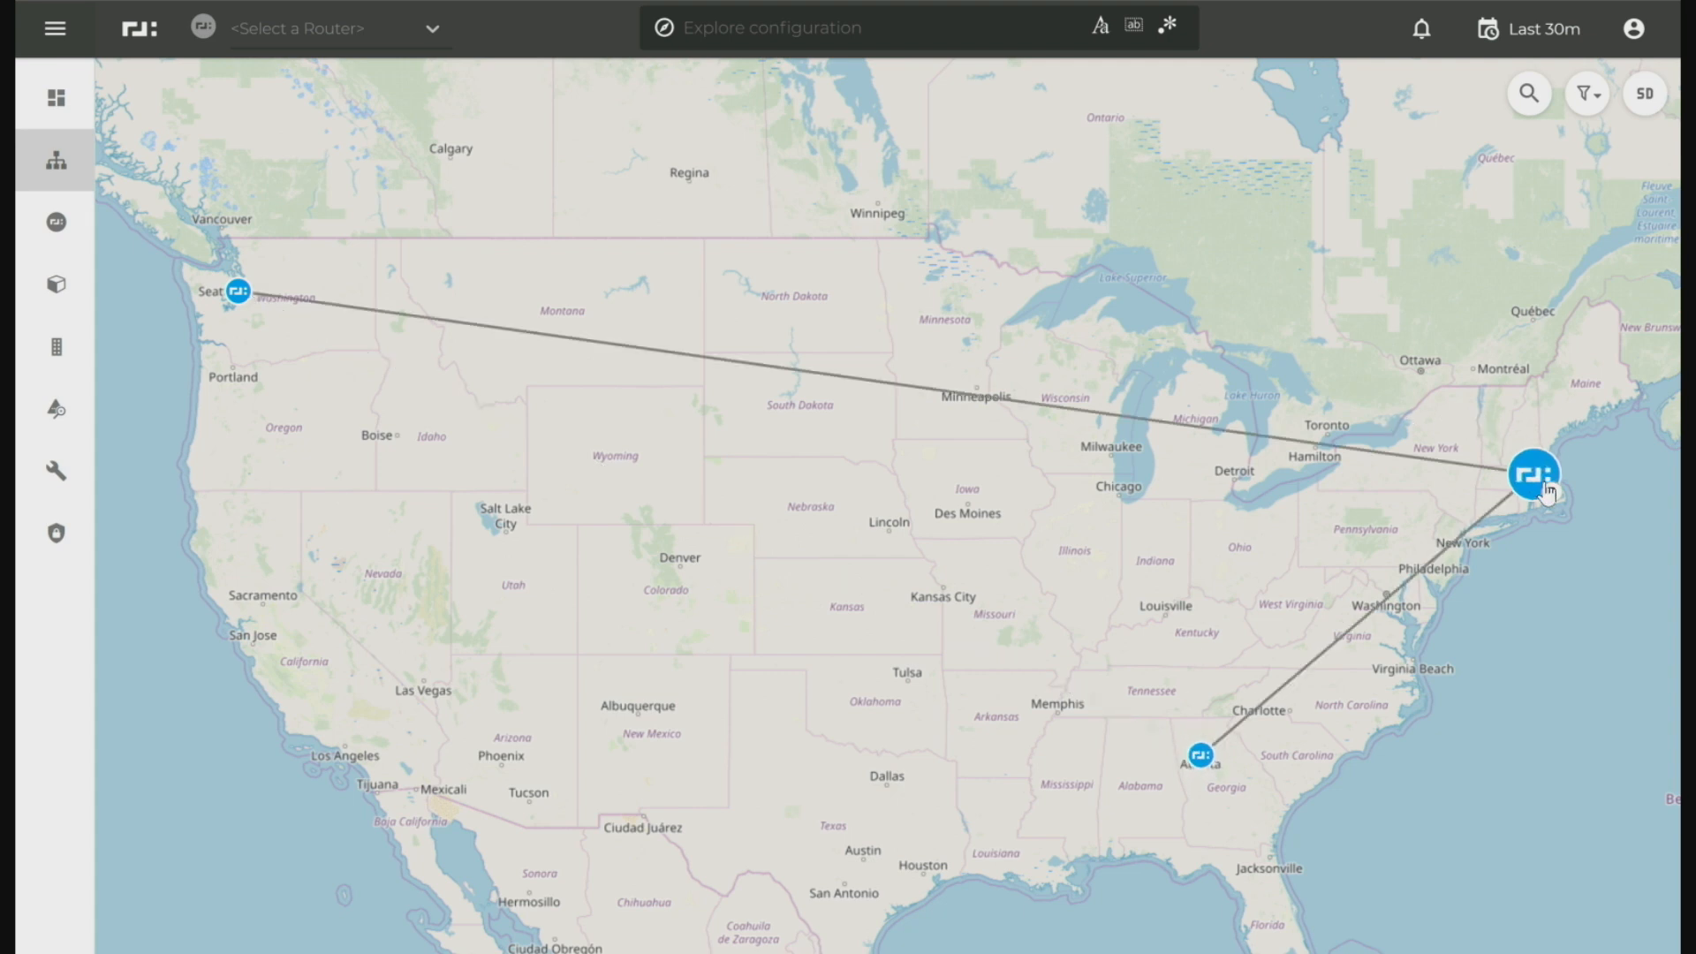
mouse_move(237, 300)
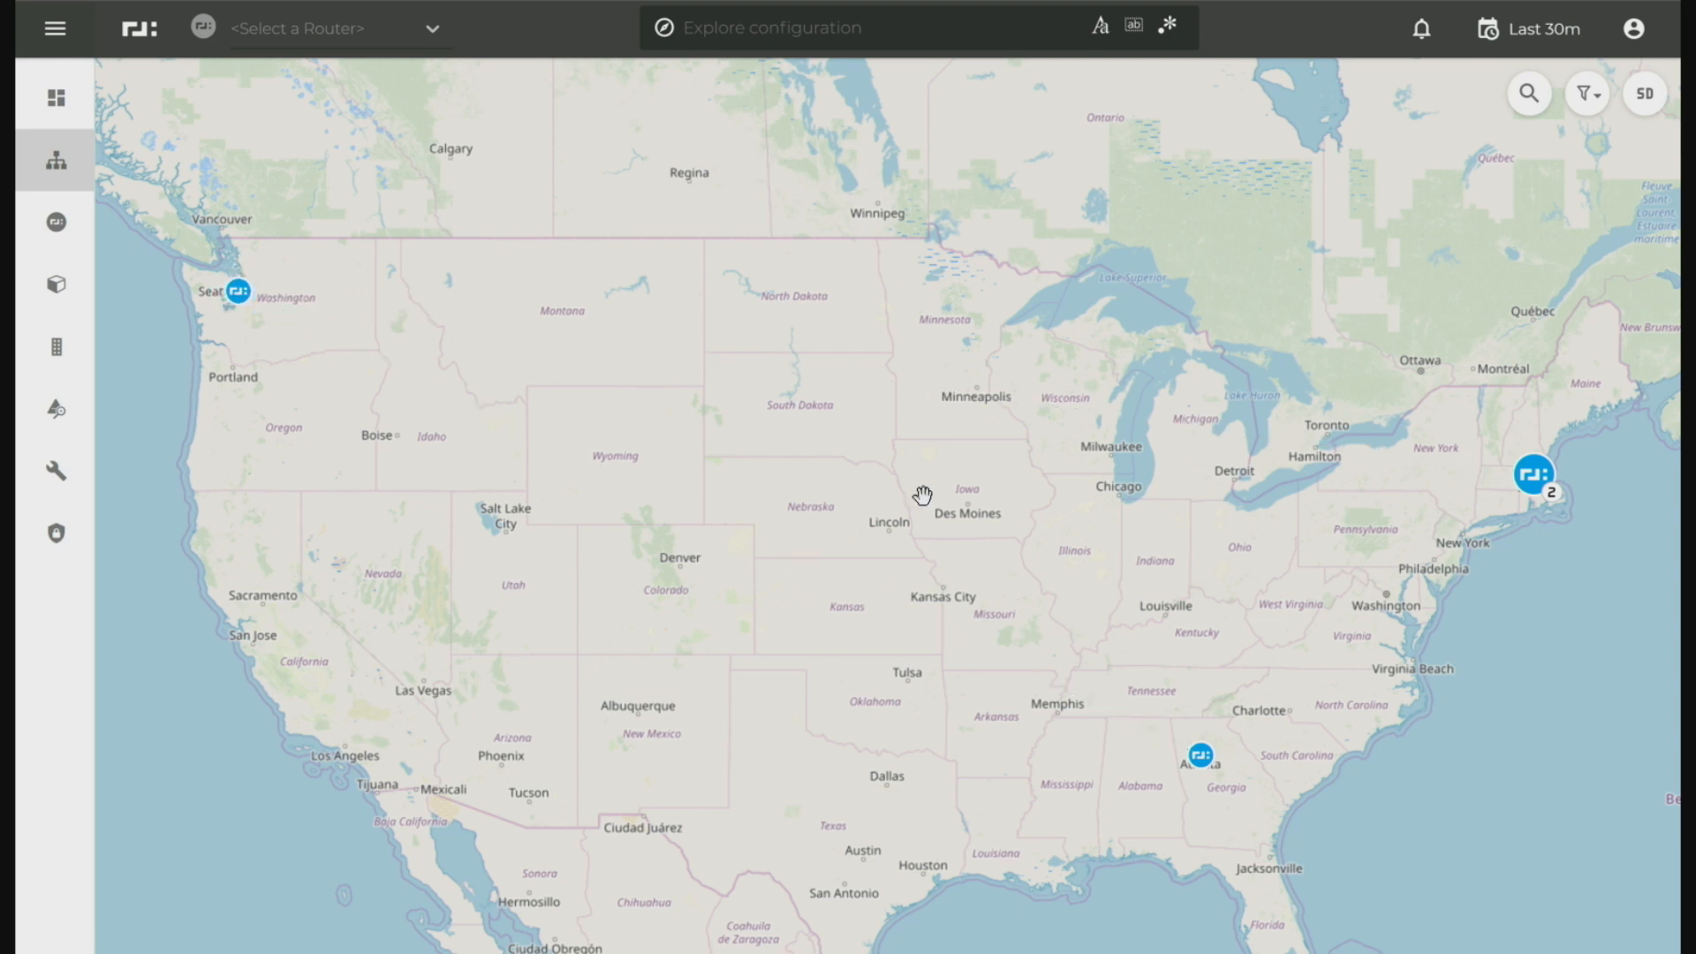
Open the router view and select boston as the router context.
click(59, 221)
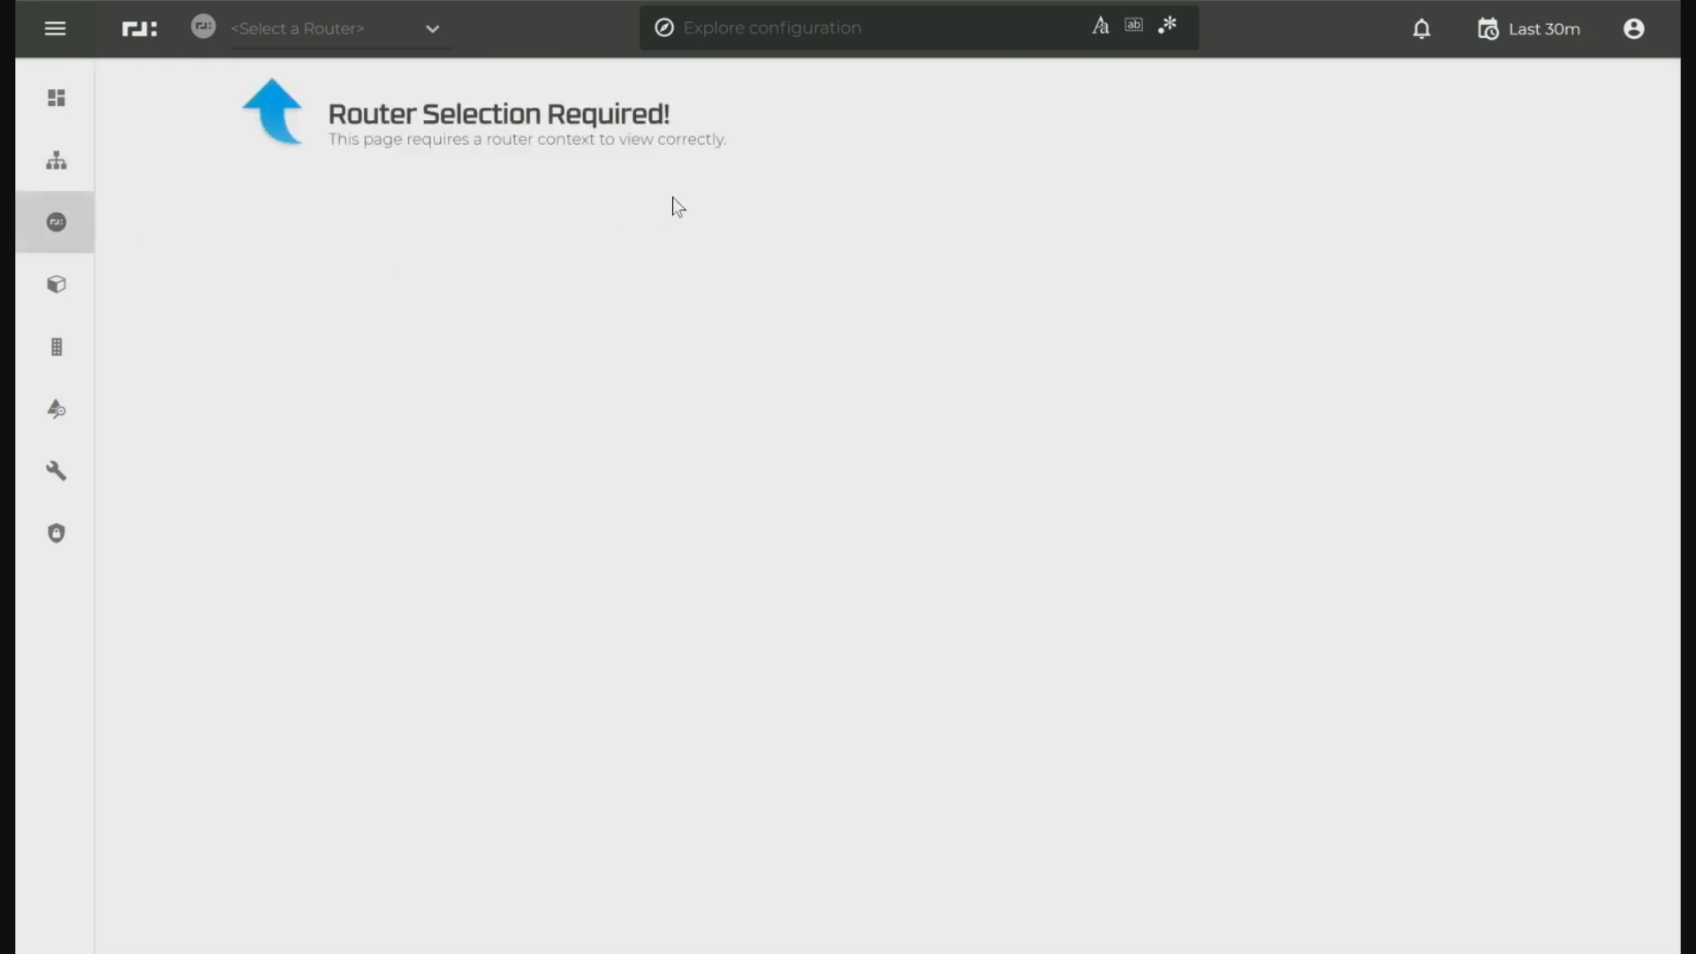
click(300, 23)
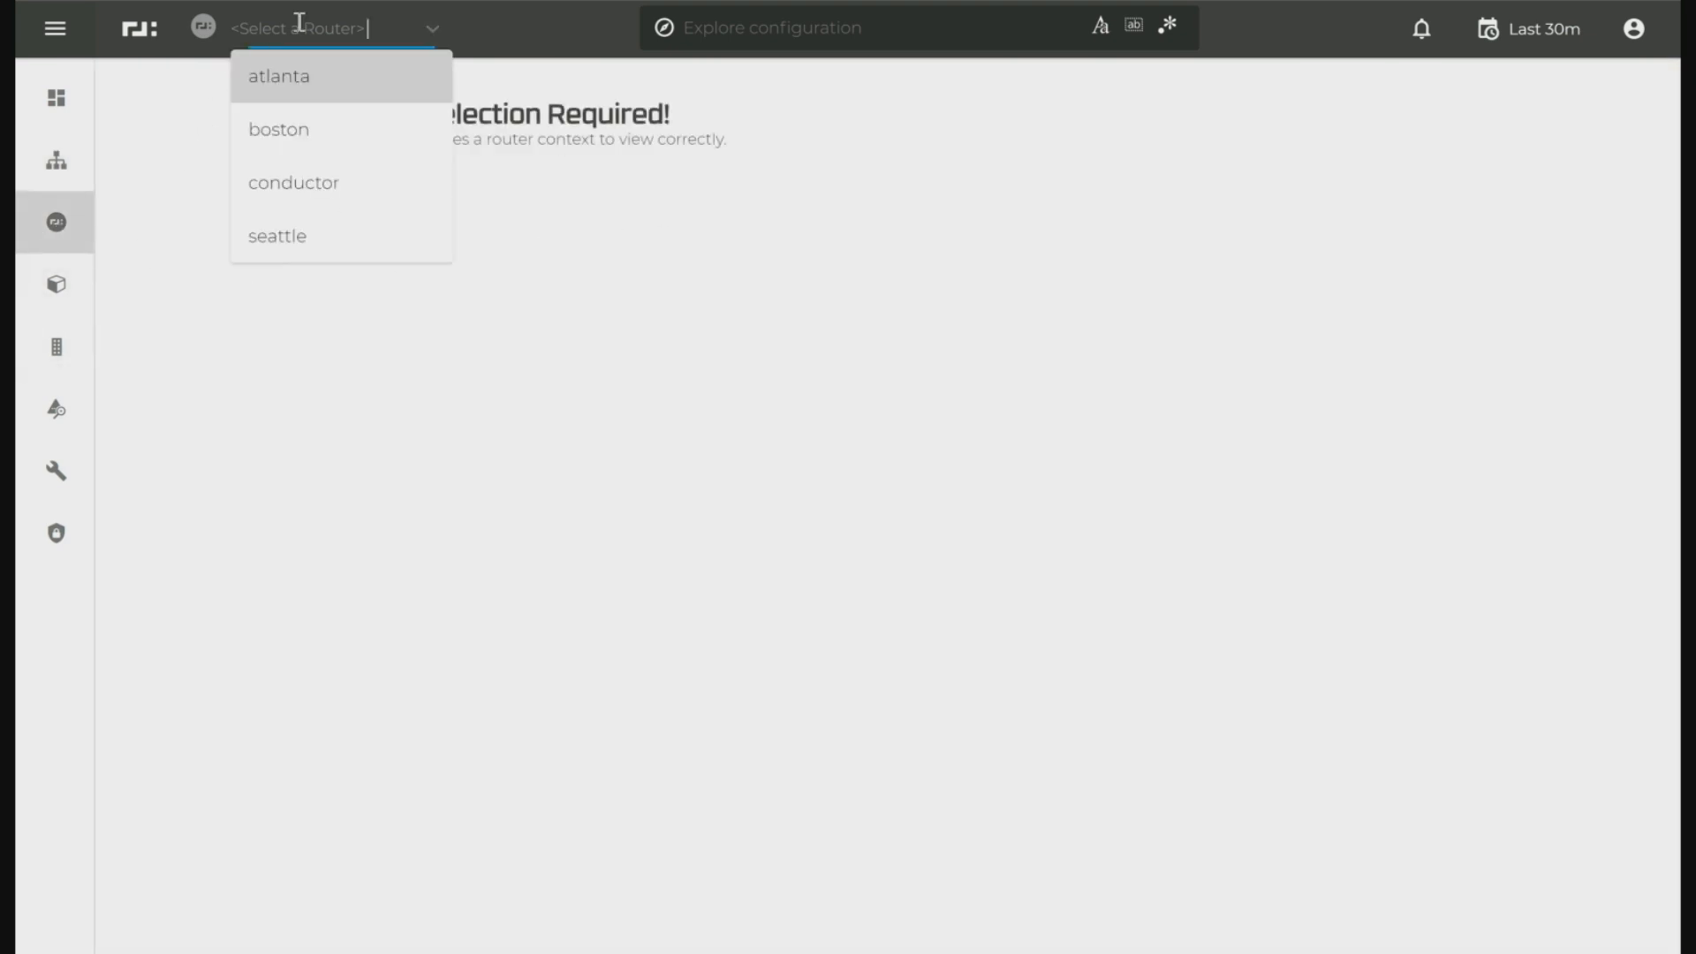
click(320, 125)
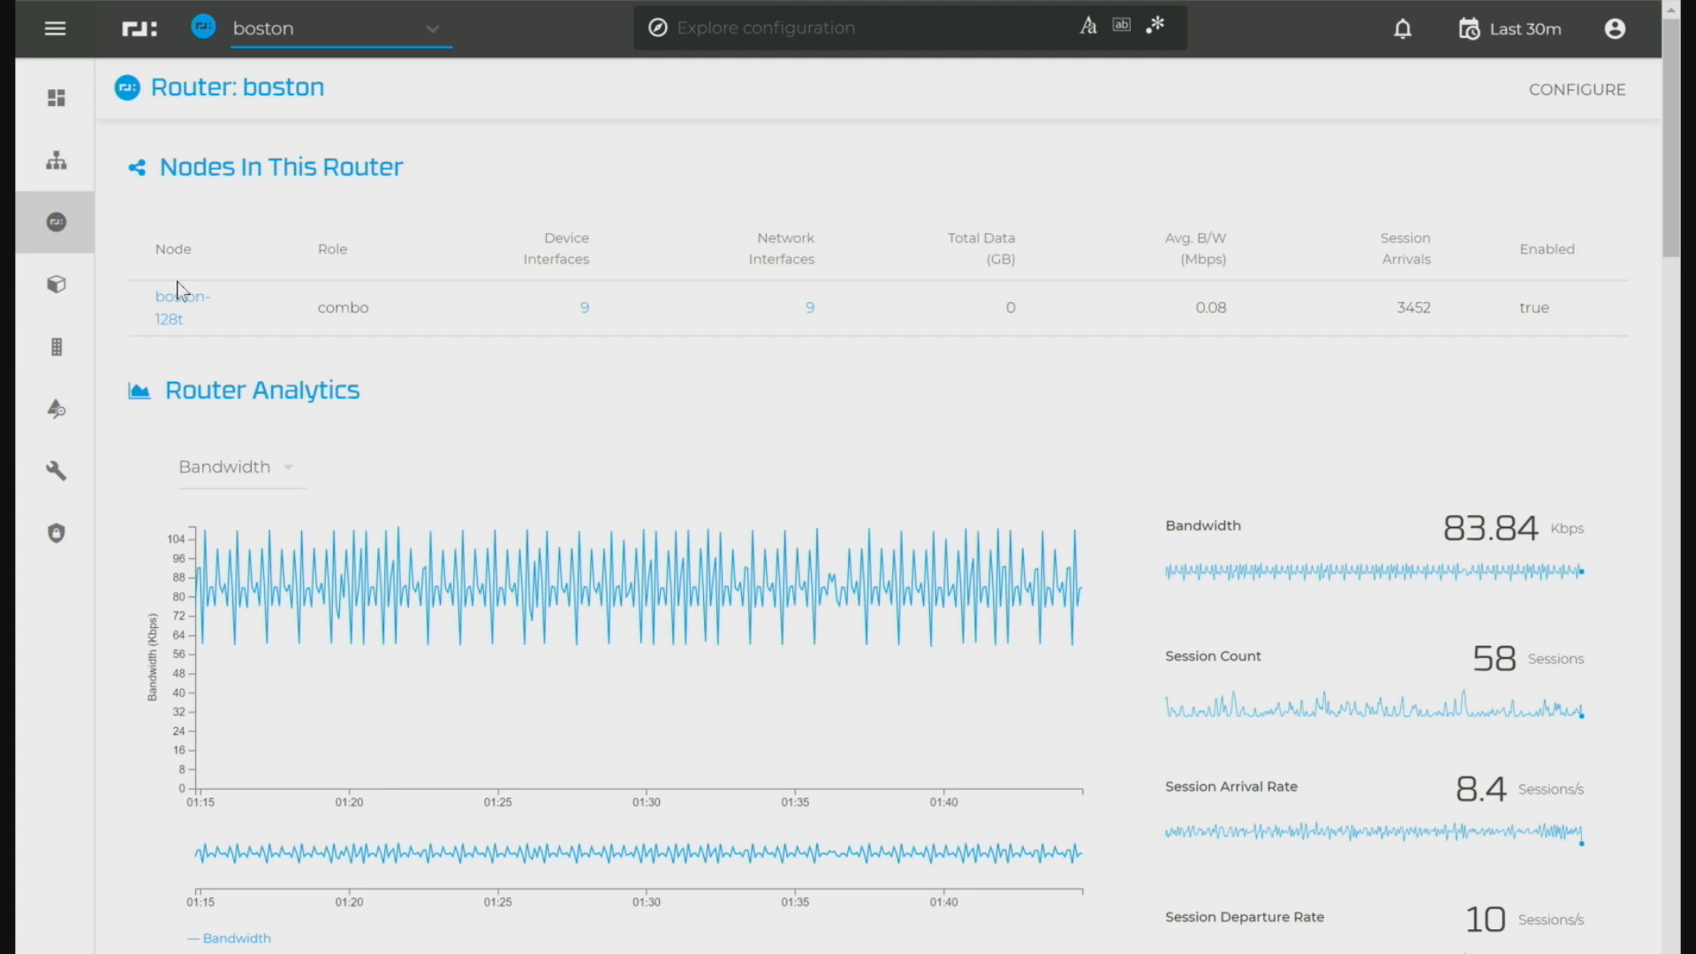
Open the boston-128t node's device interfaces, select the broadband interface, and examine the network interface and analytics details.
click(188, 305)
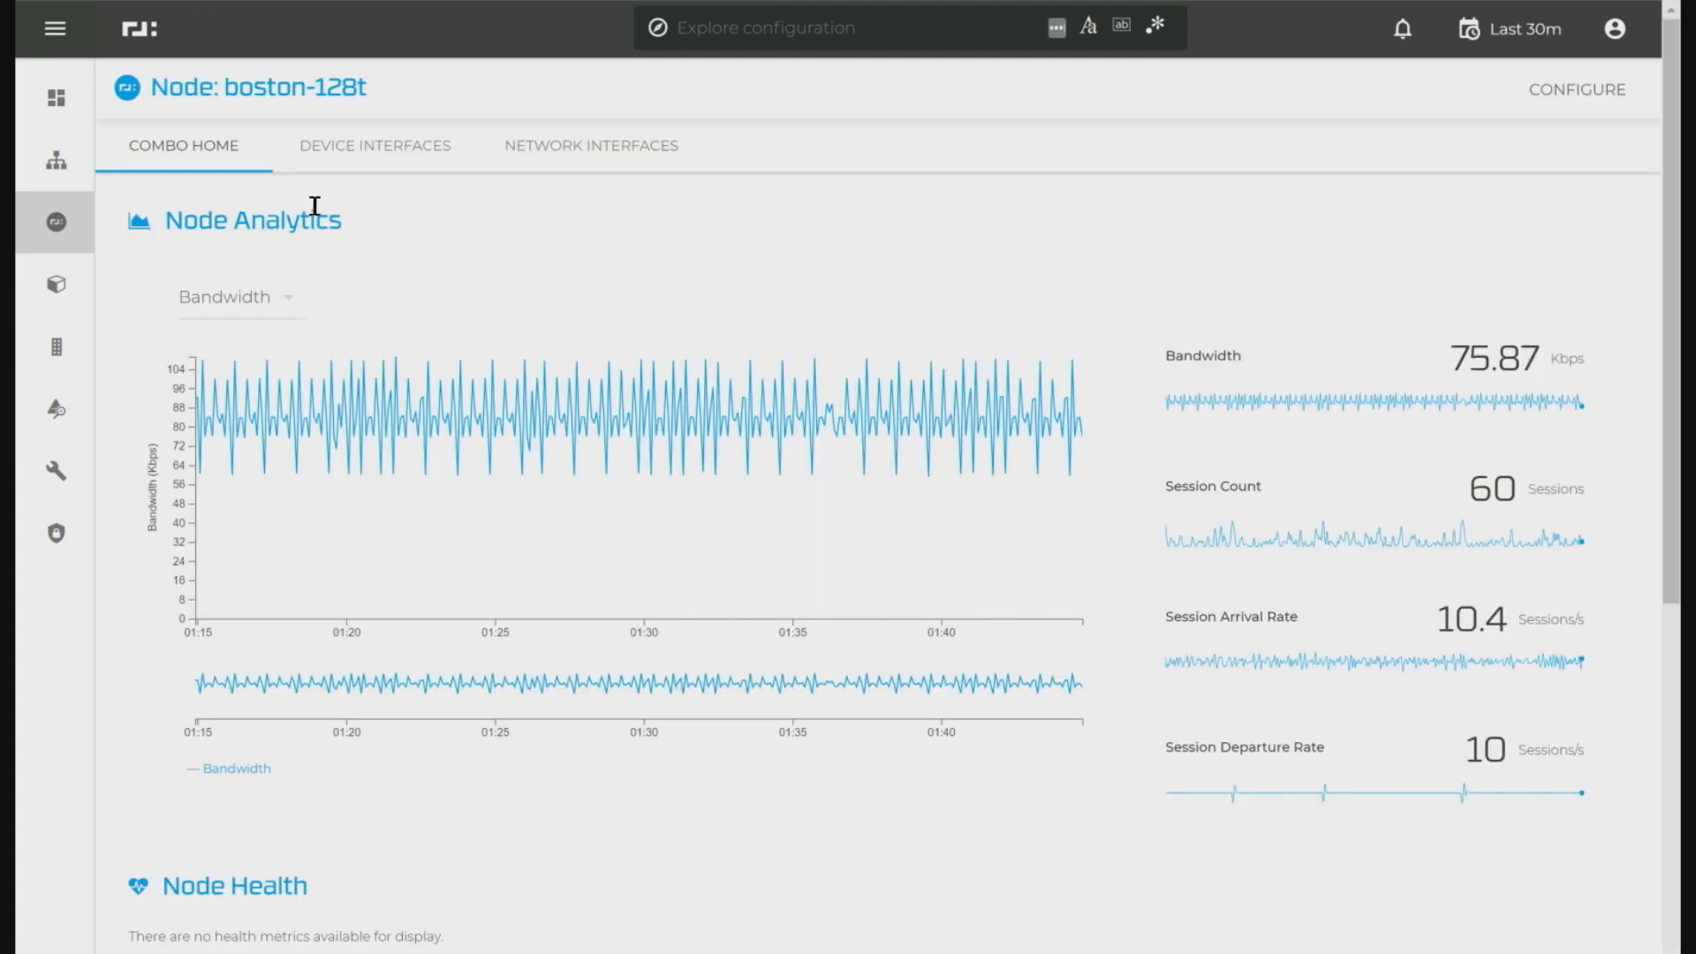
click(375, 158)
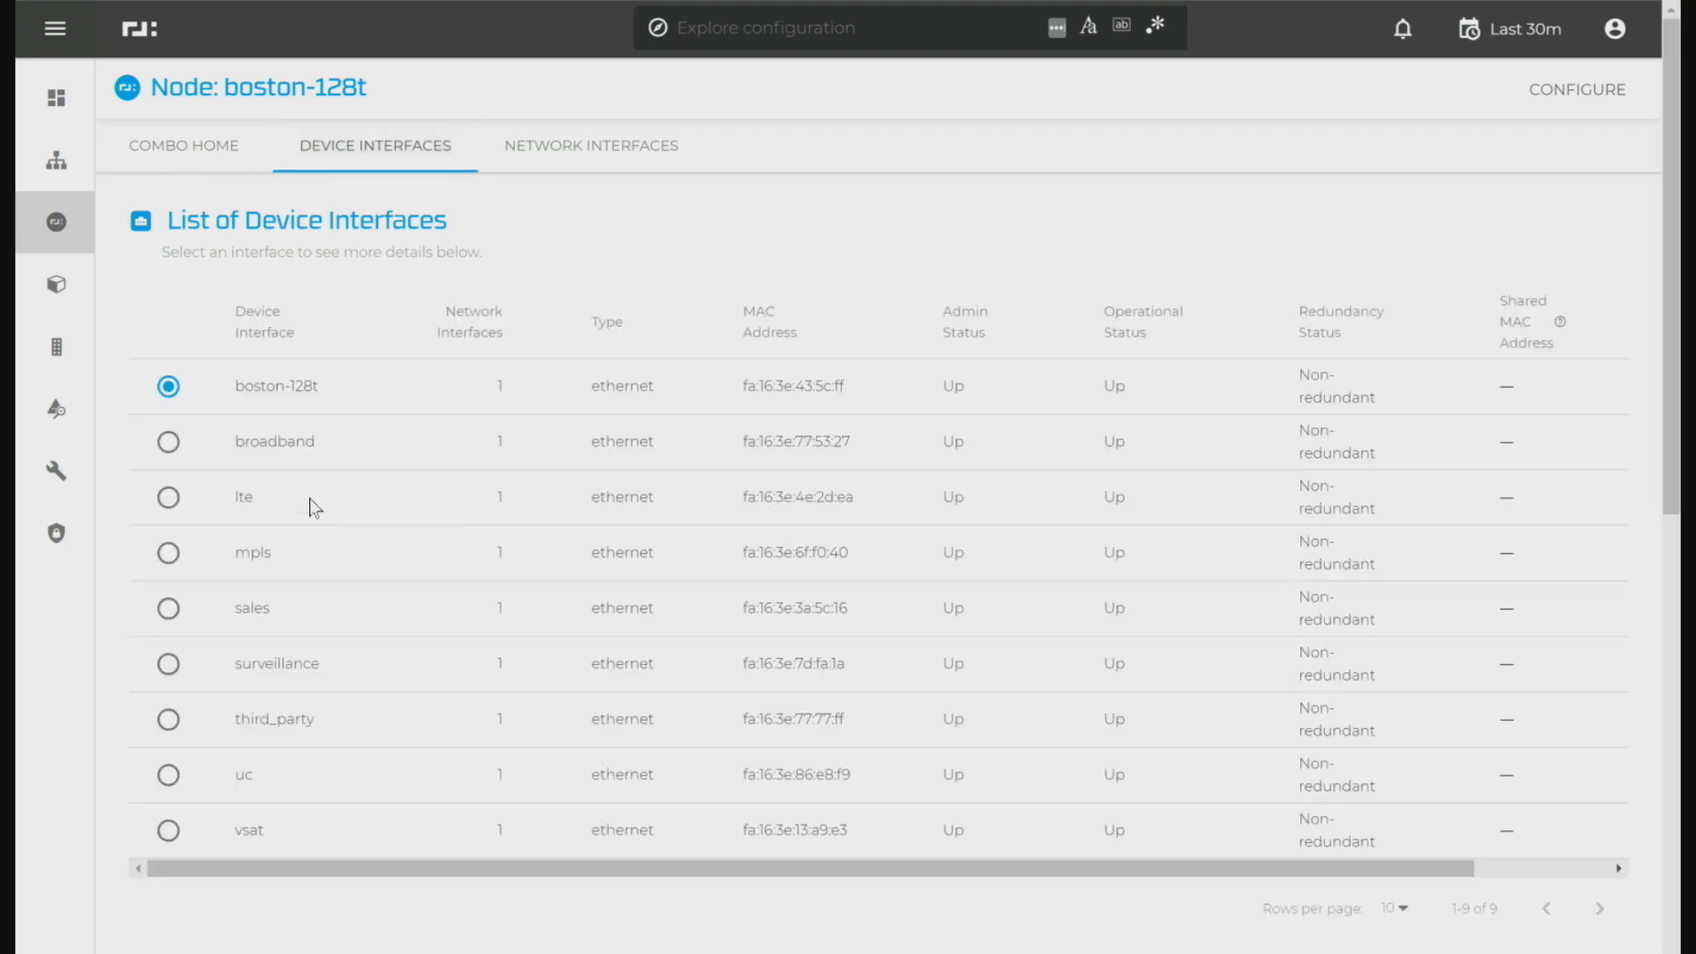
click(167, 443)
drag(1672, 316, 1675, 649)
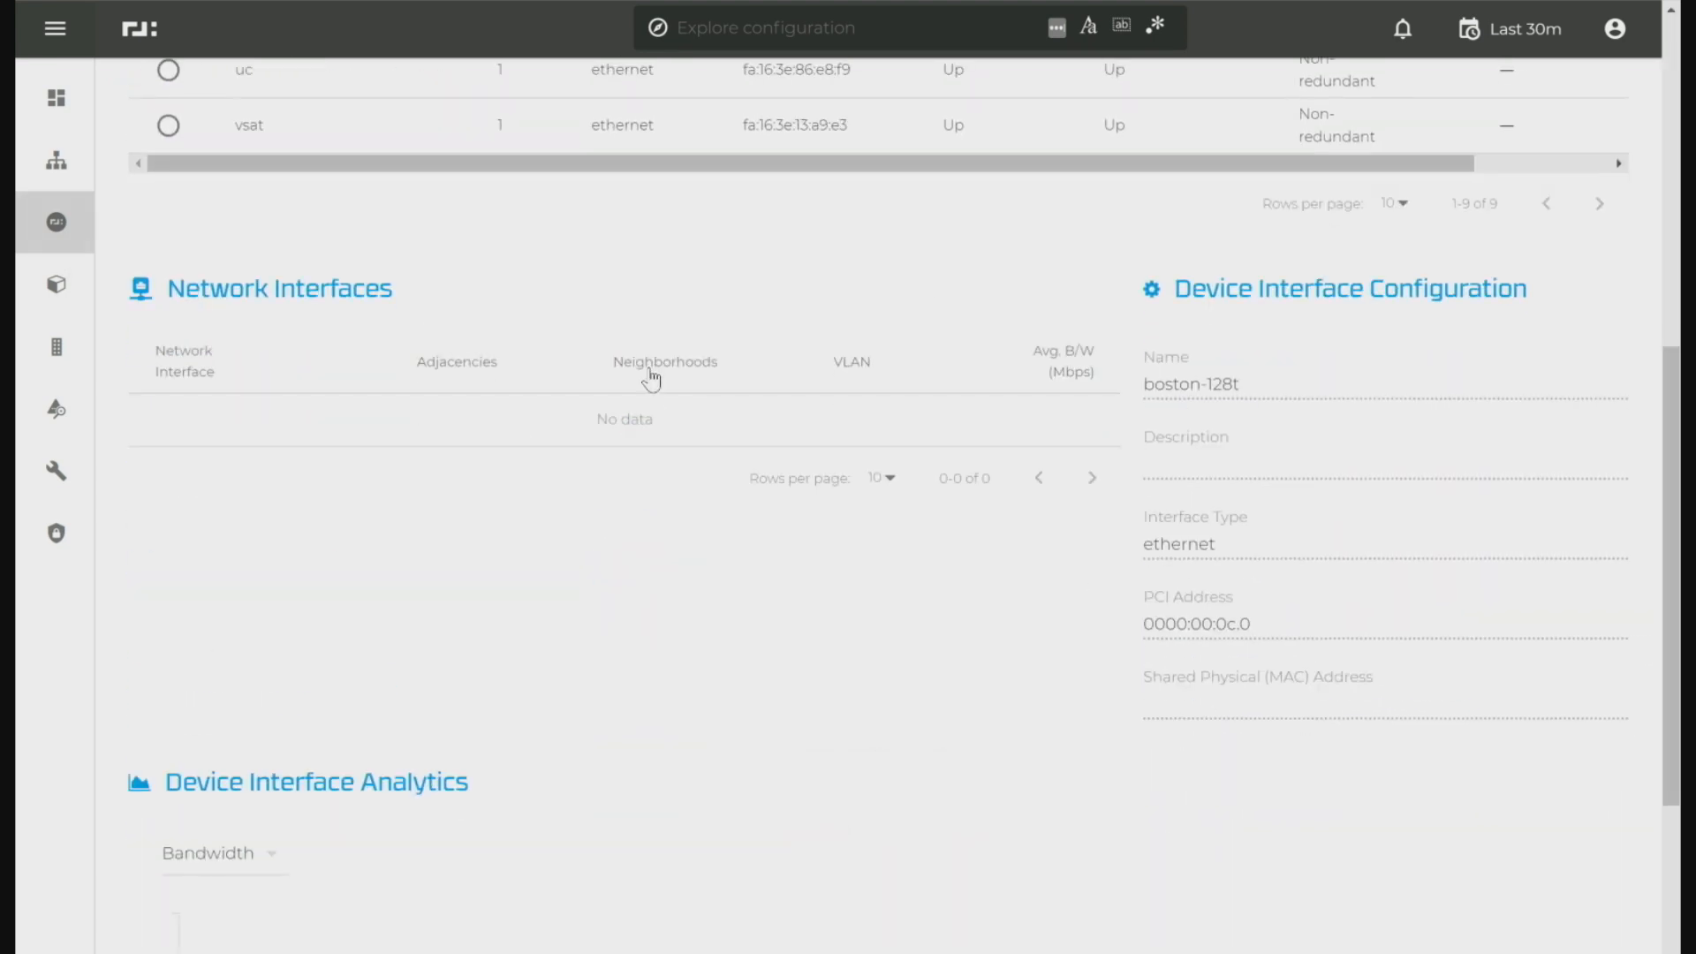
scroll(535, 886, down, 4)
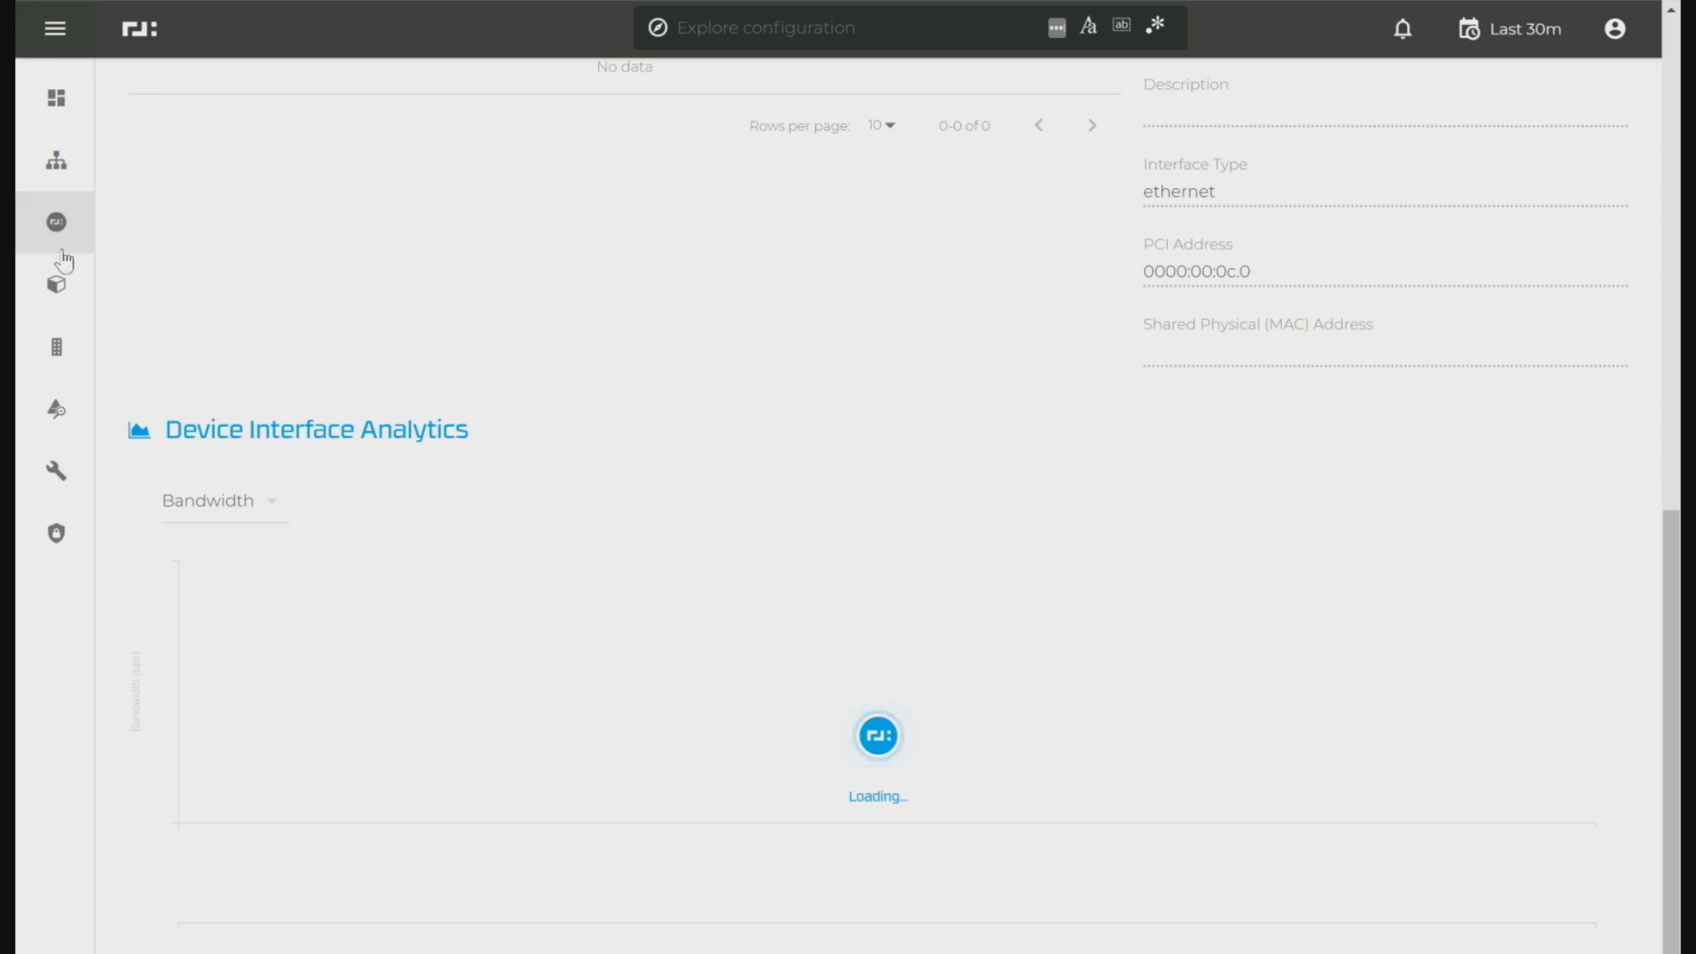
Load the services list for the boston router and view the analytics of the atlanta_phones service.
click(56, 282)
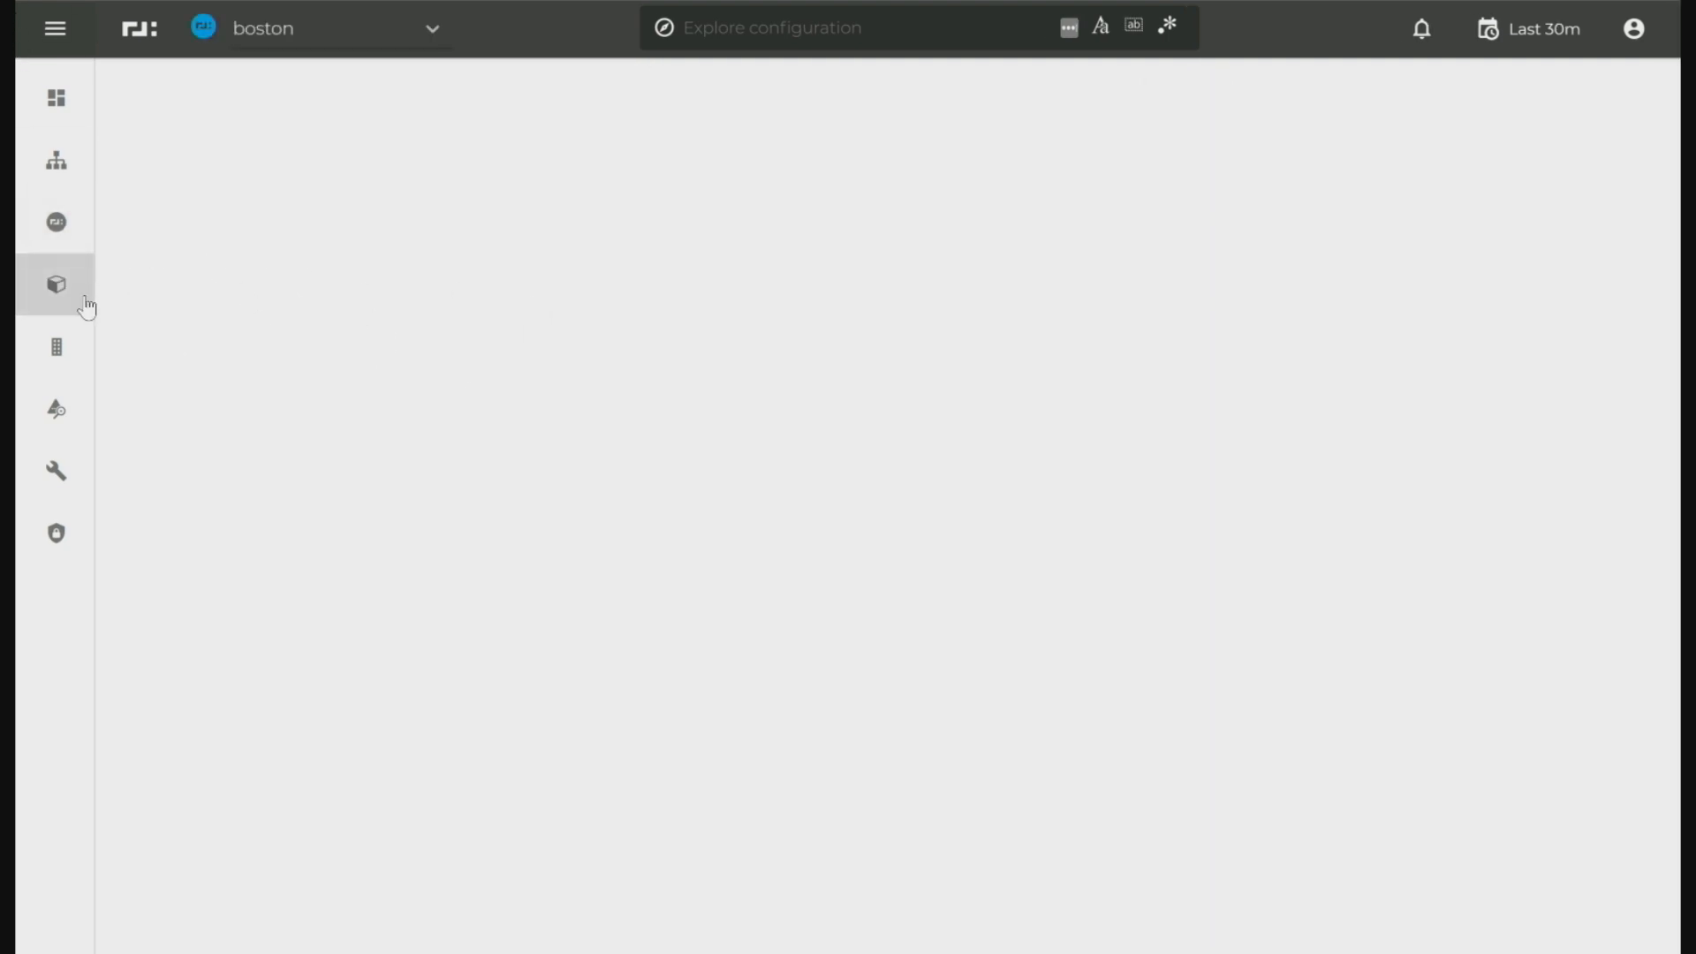
click(57, 293)
click(57, 293)
key(F5)
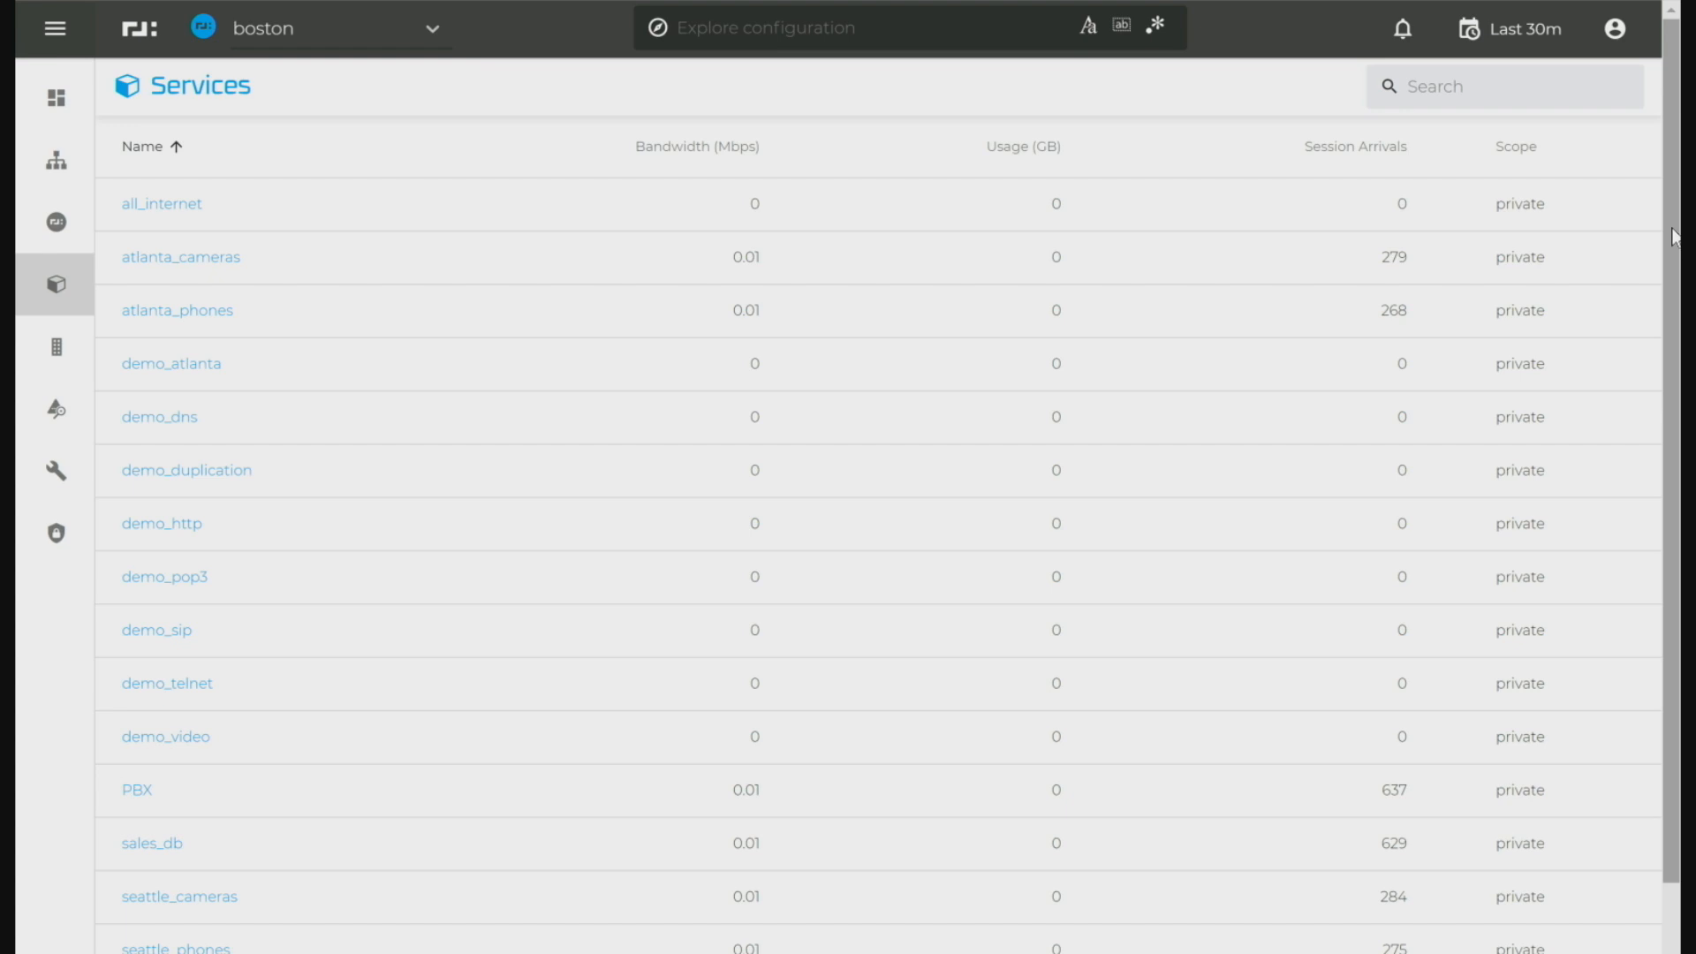
scroll(1673, 235, down, 1)
scroll(1673, 236, up, 1)
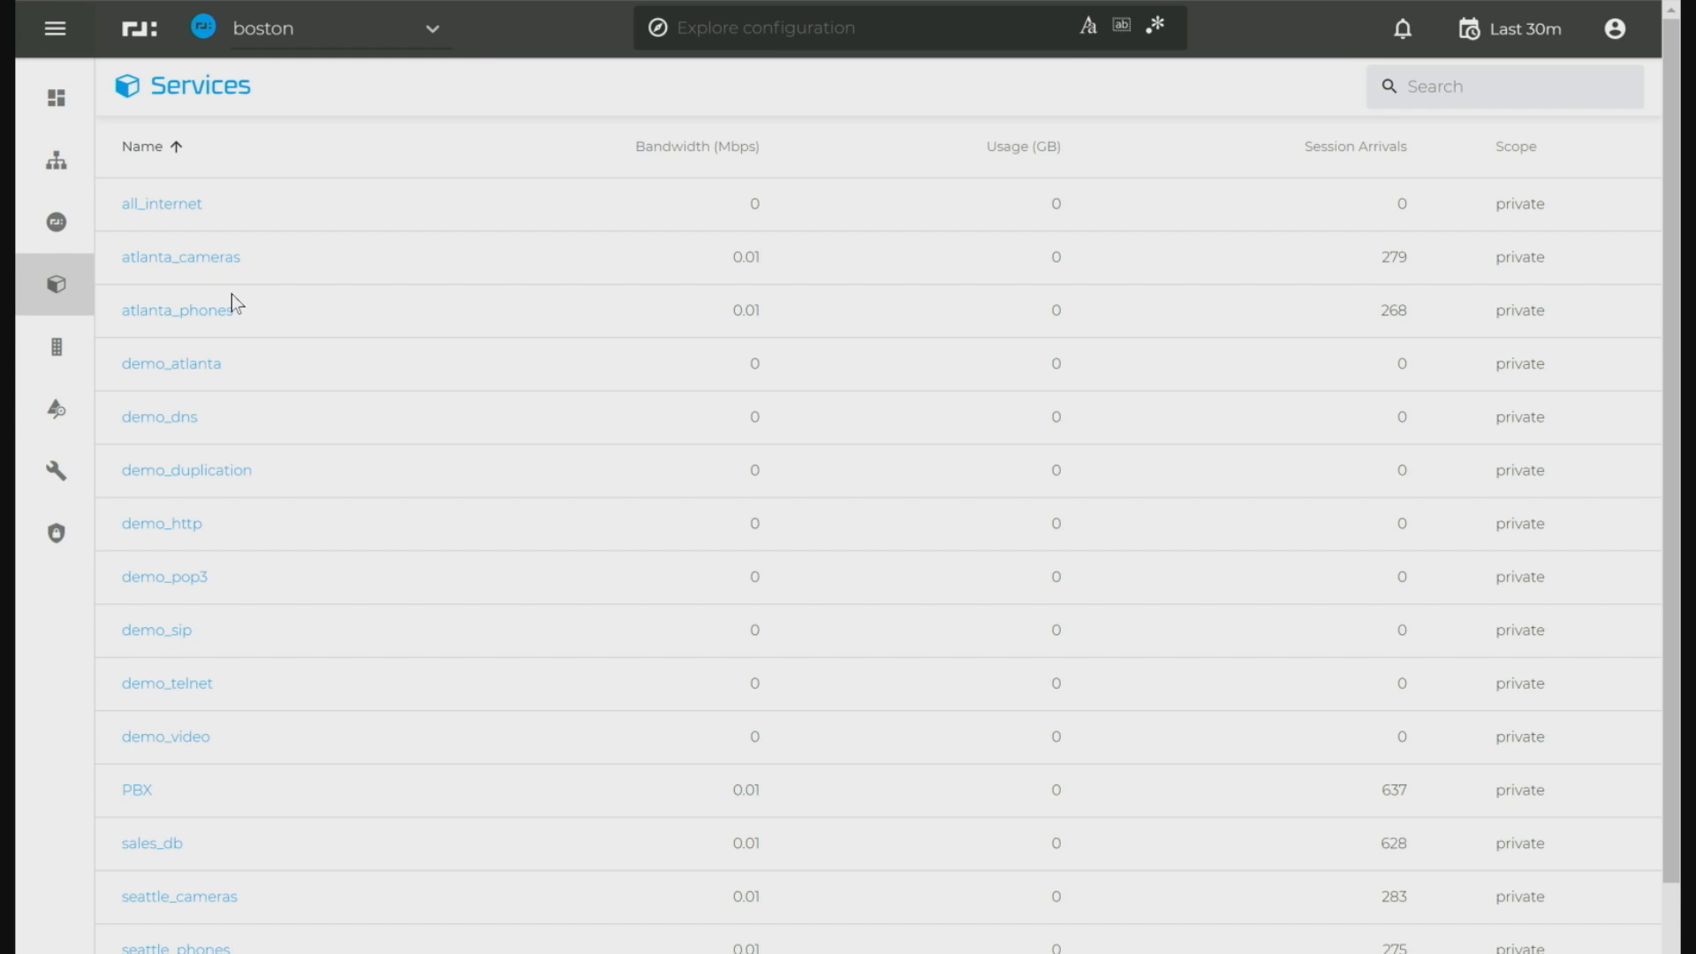
click(187, 312)
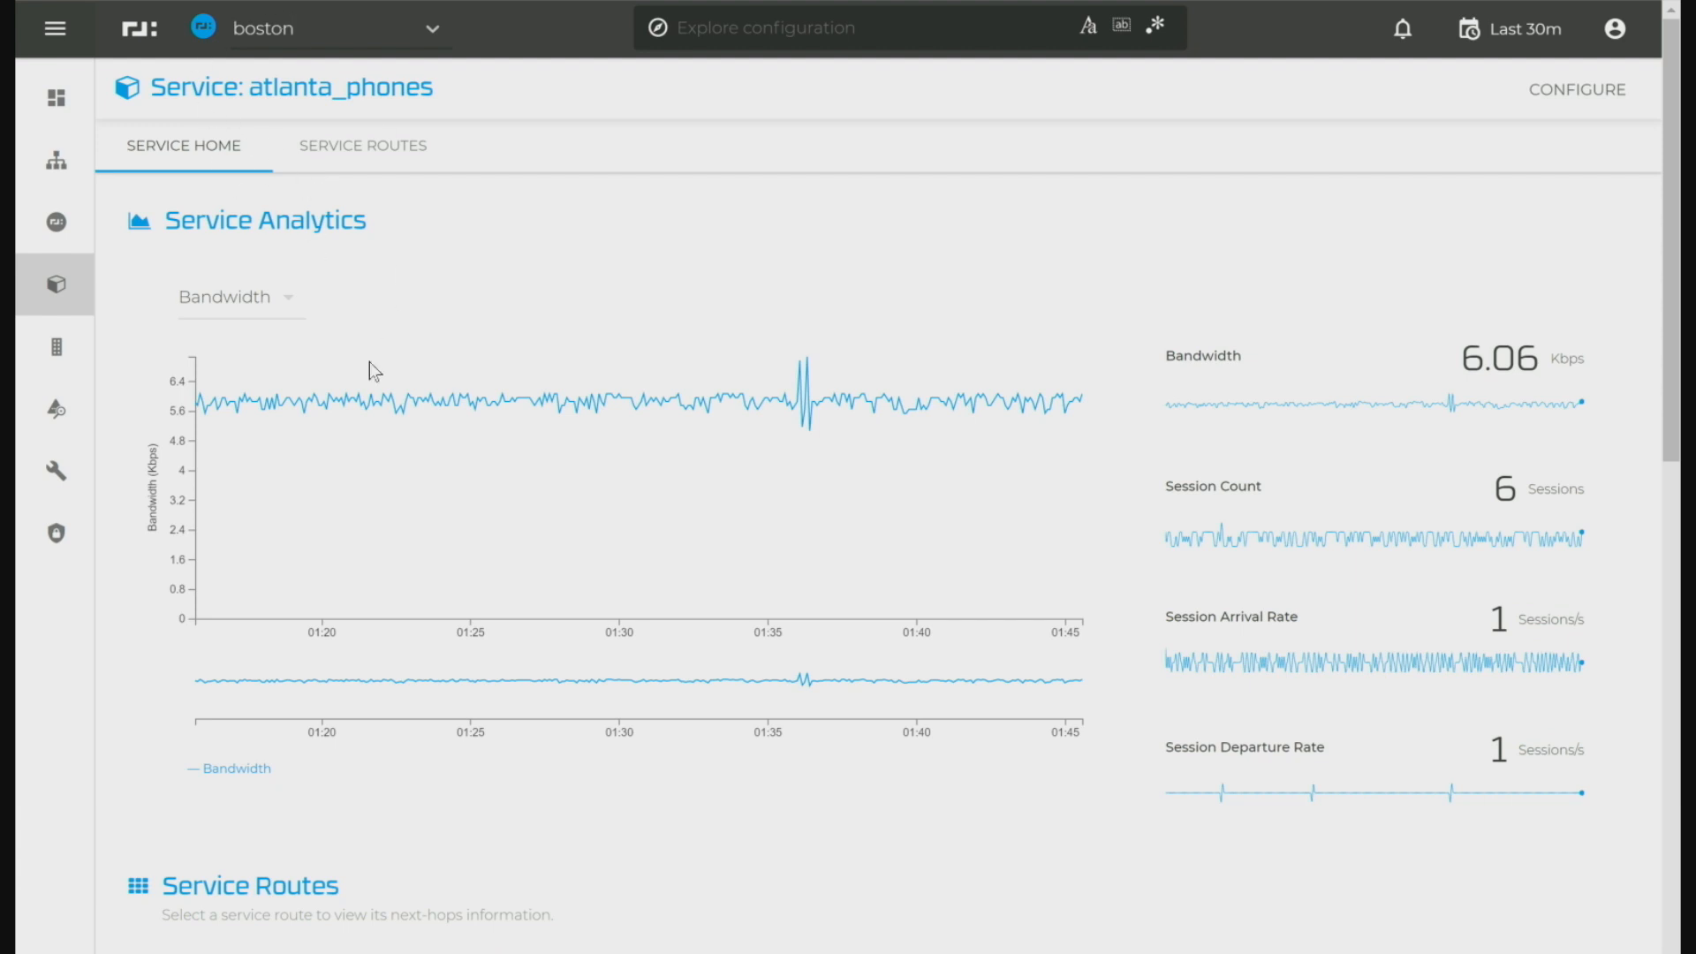
mouse_move(563, 461)
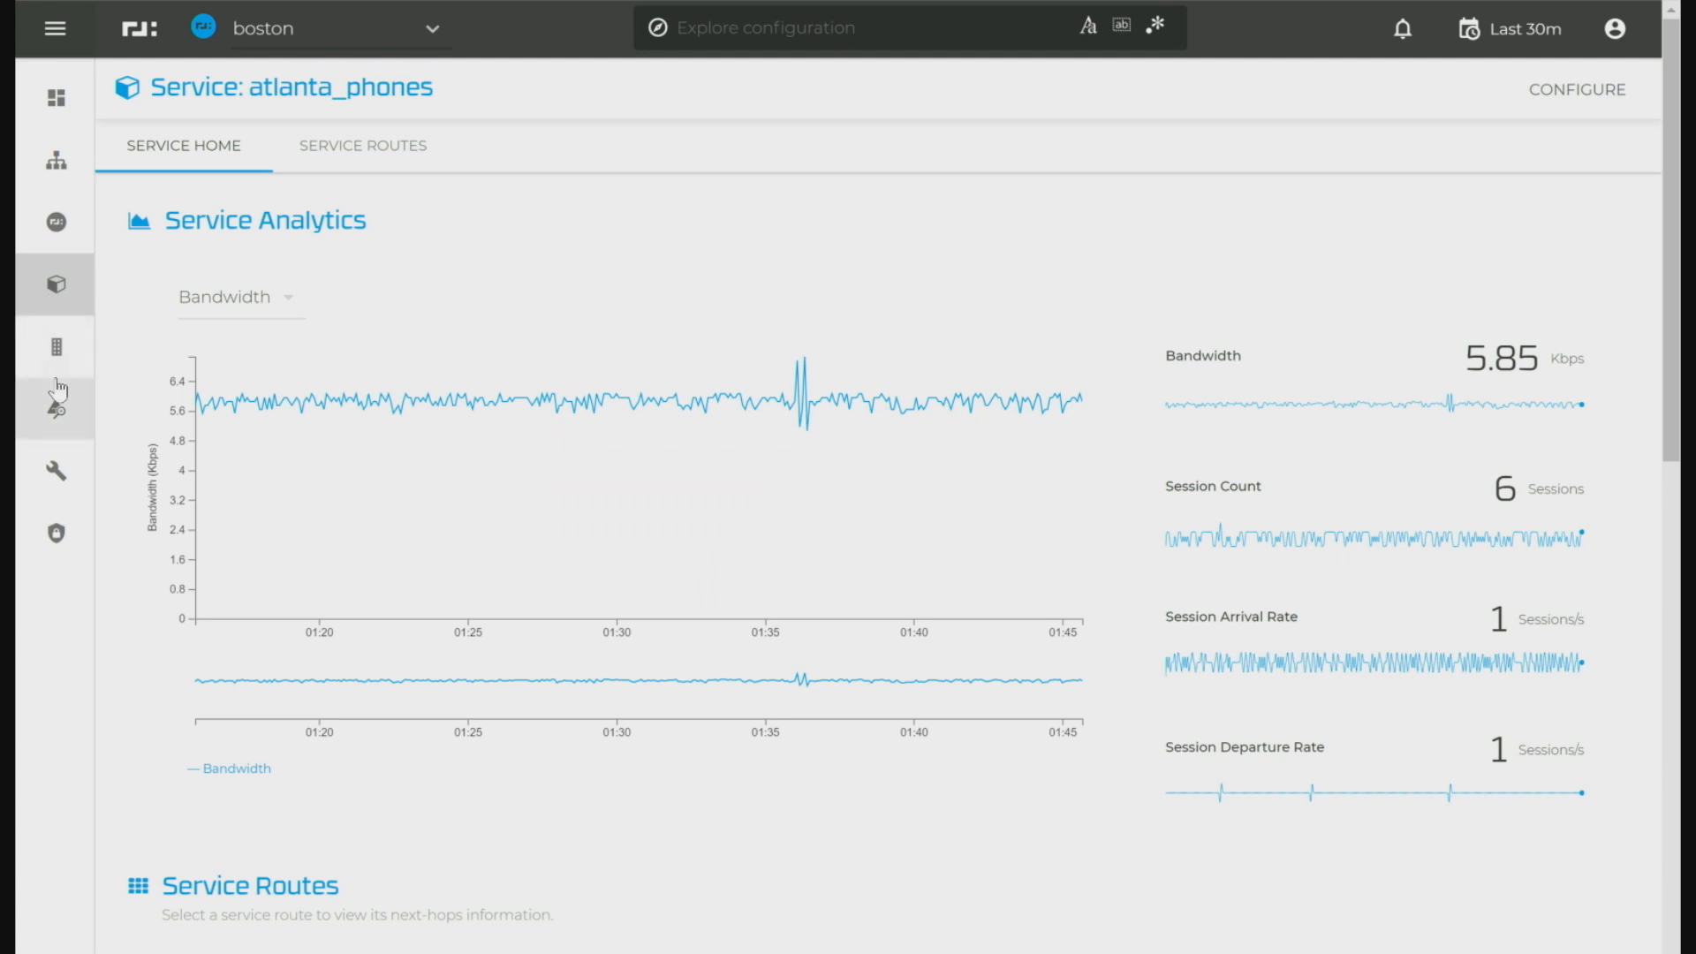
Open the authority-wide configuration in Configuration Studio.
click(57, 345)
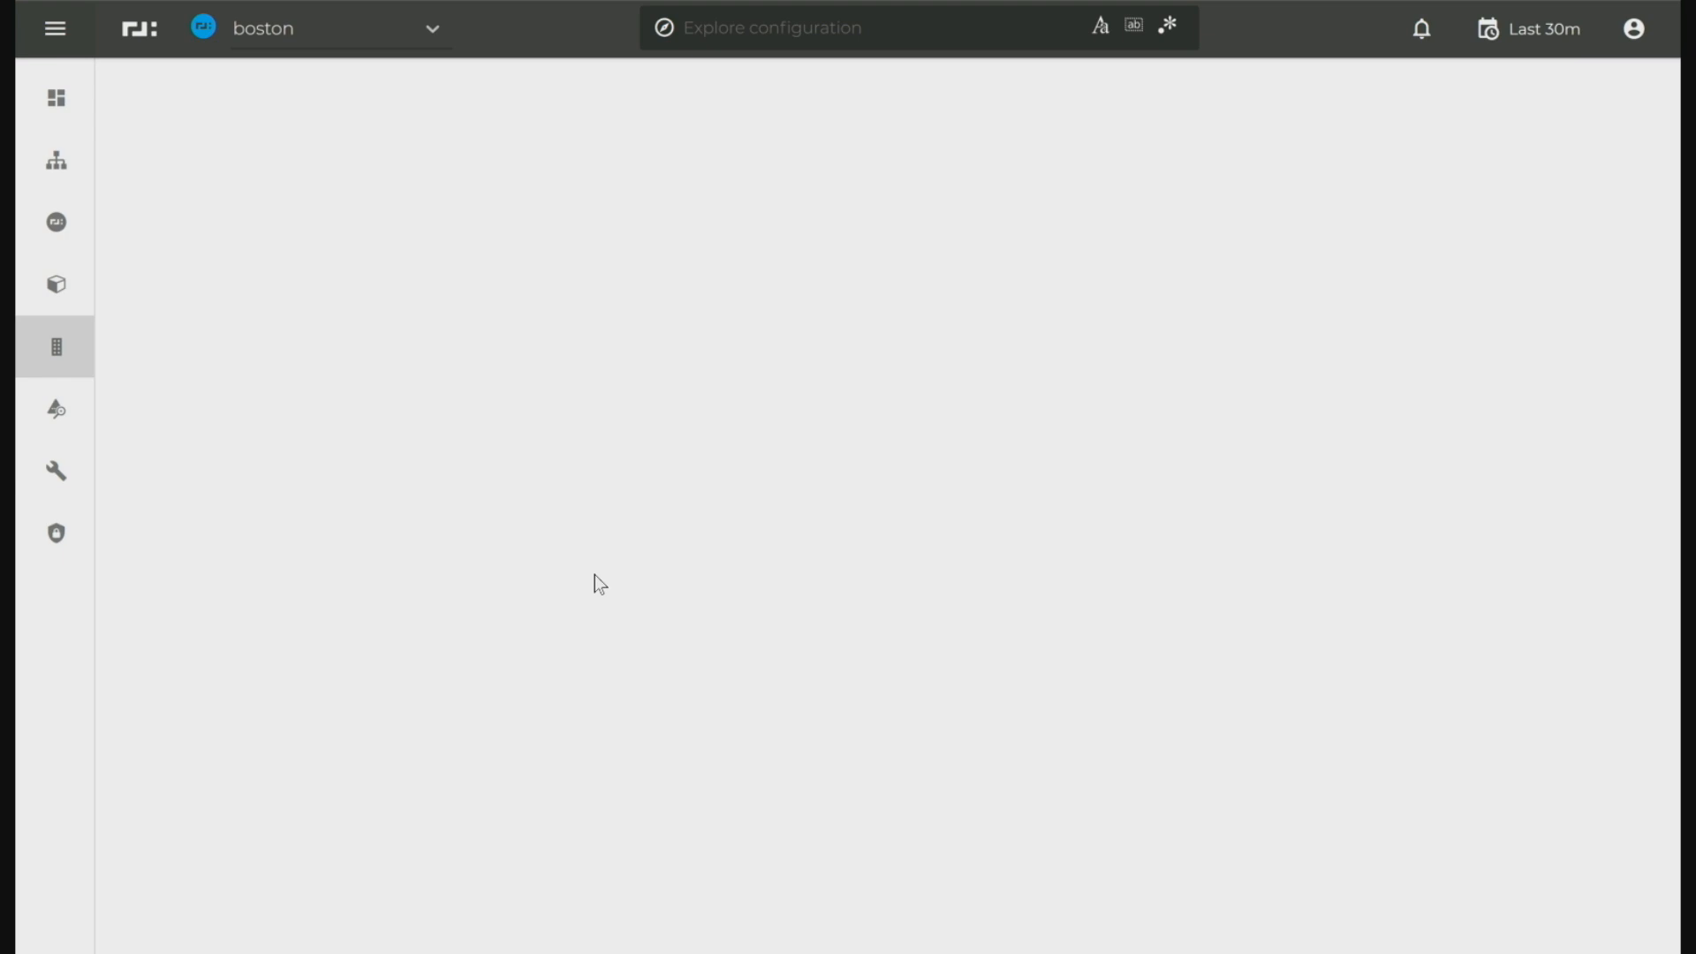
click(65, 488)
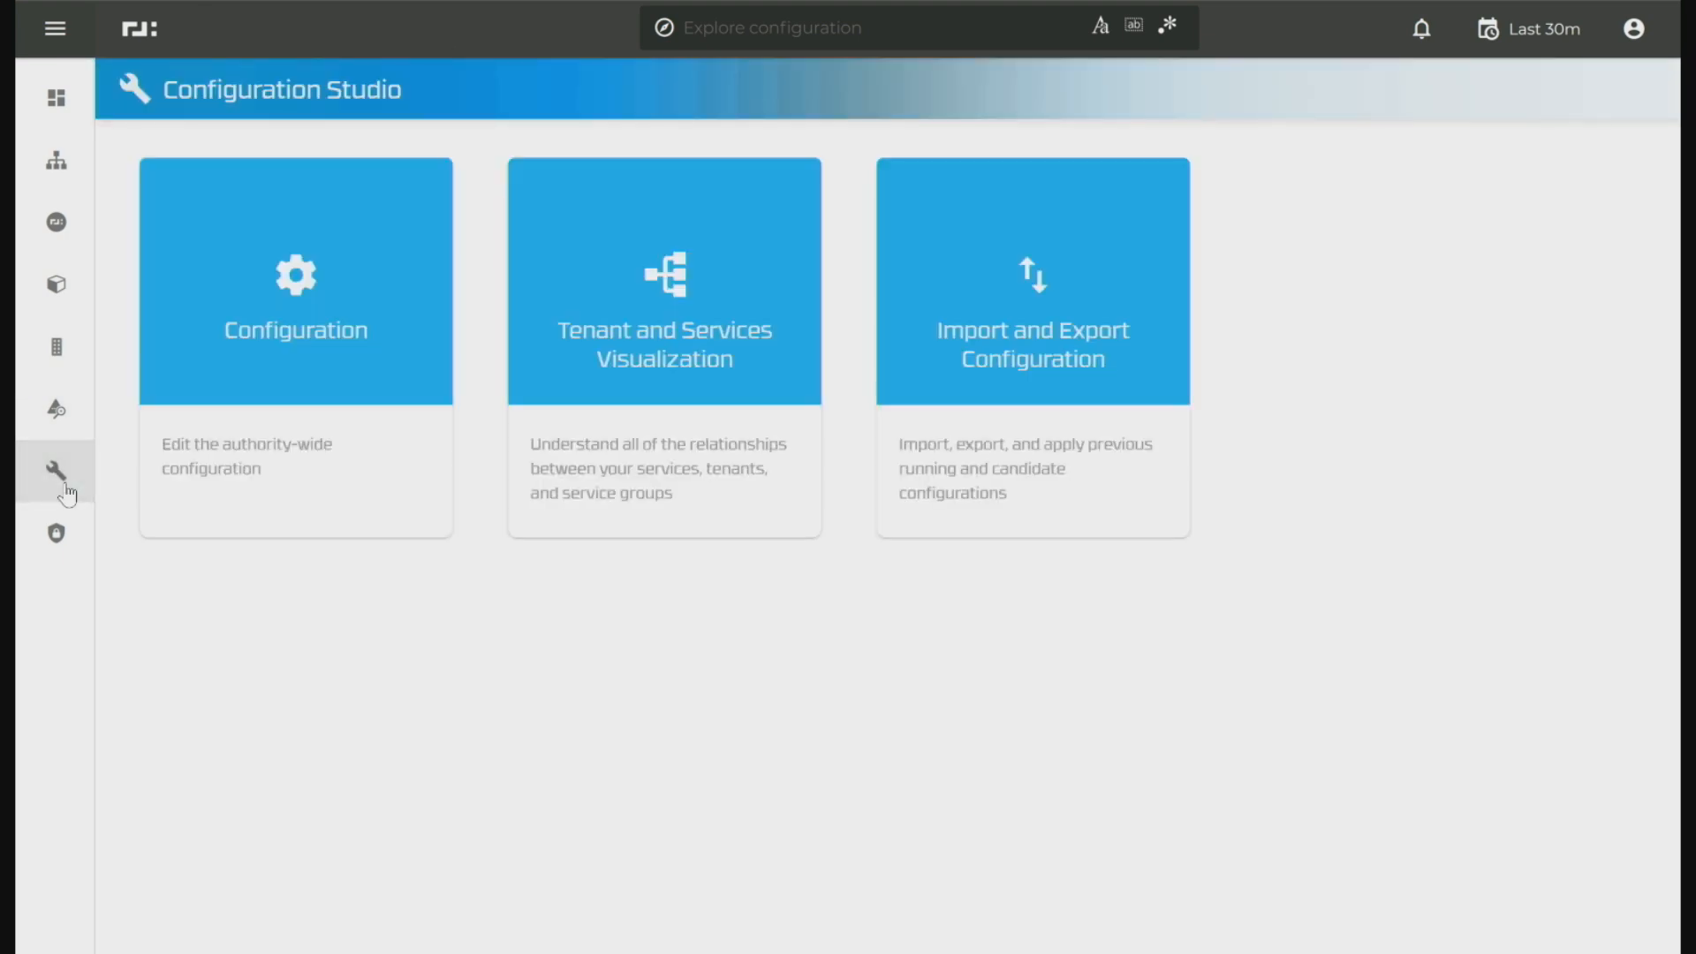
mouse_move(246, 268)
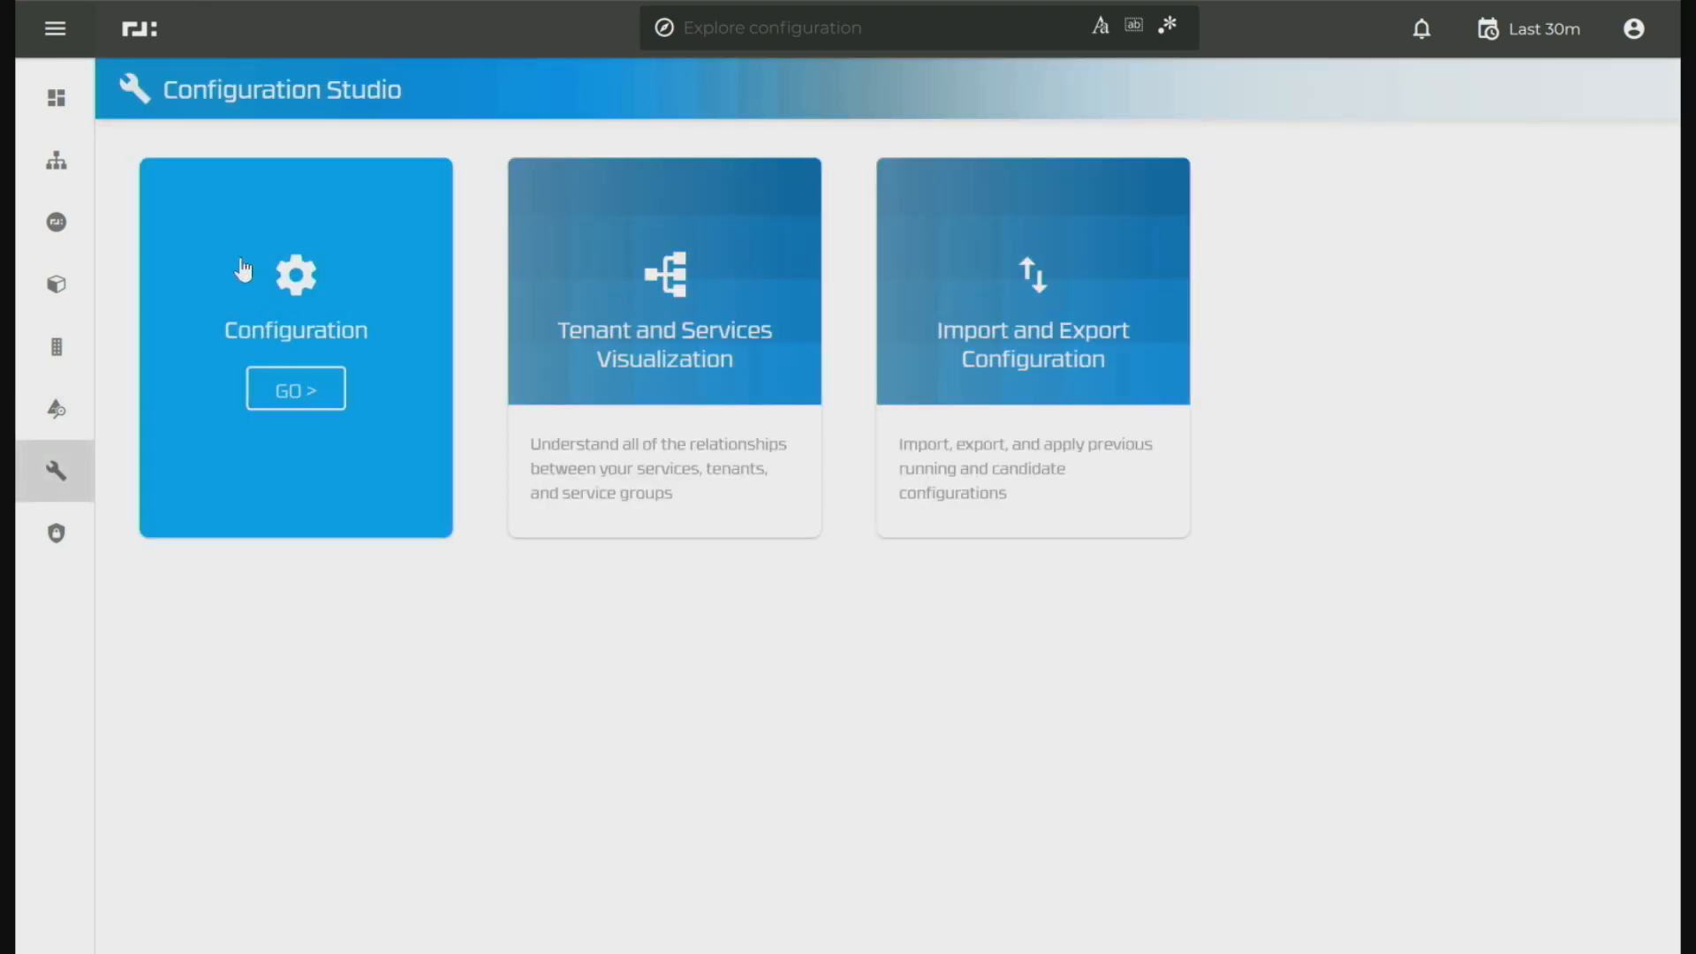
click(291, 393)
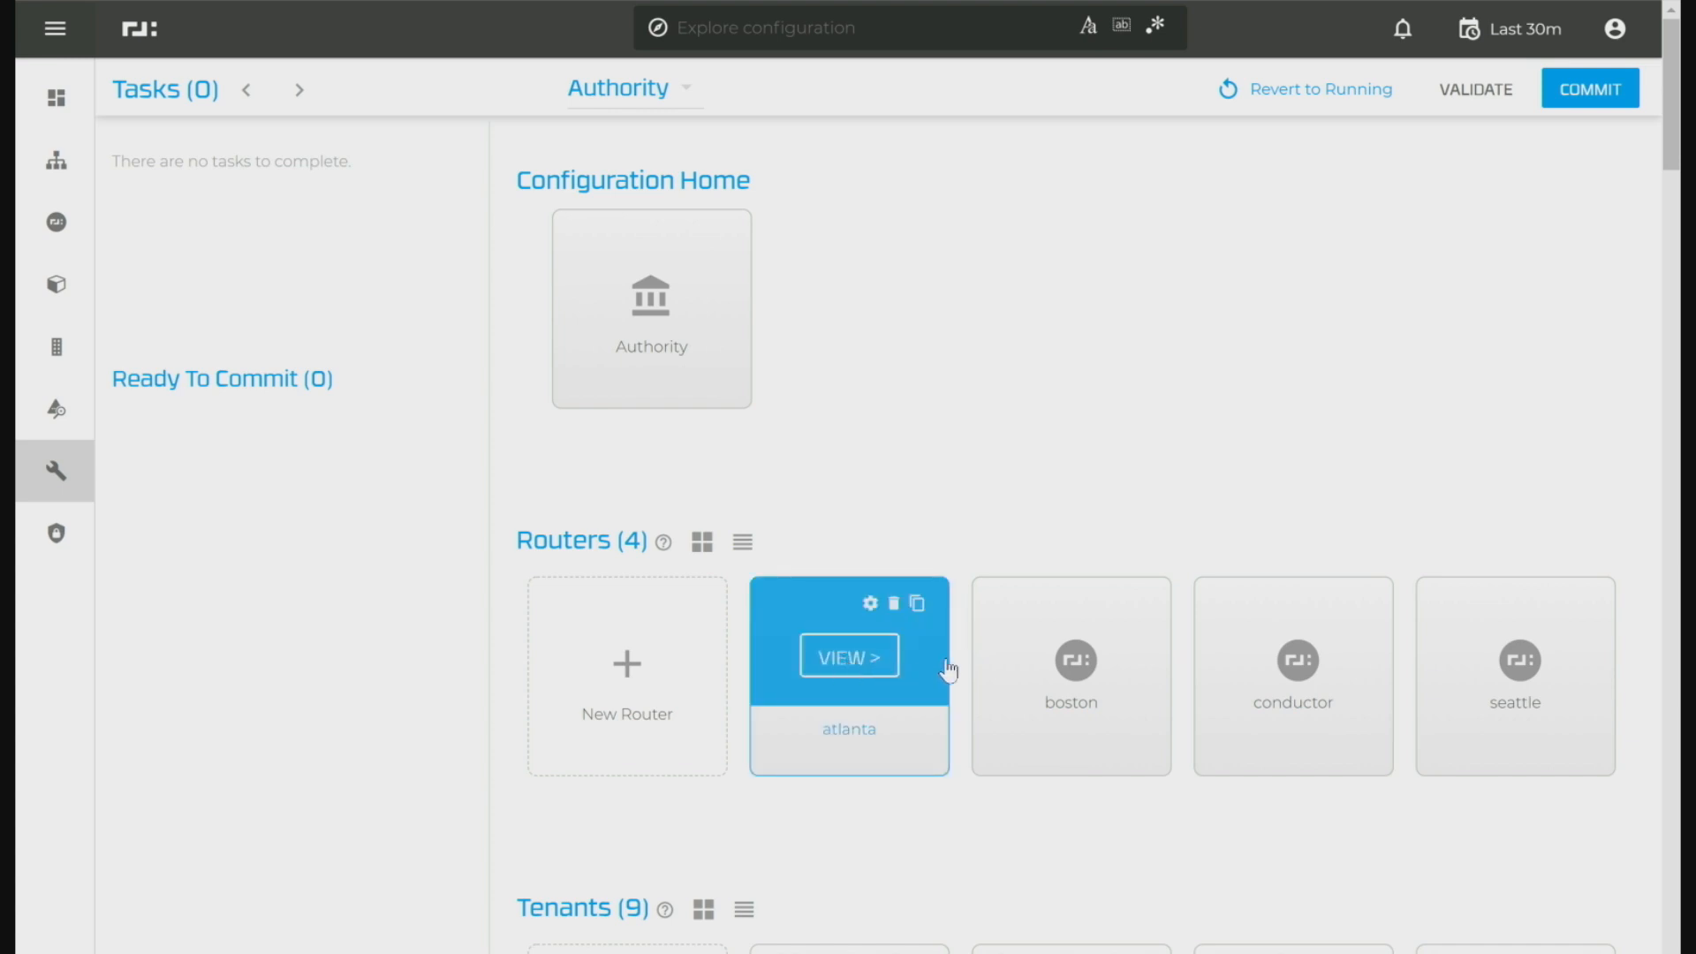
mouse_move(1071, 664)
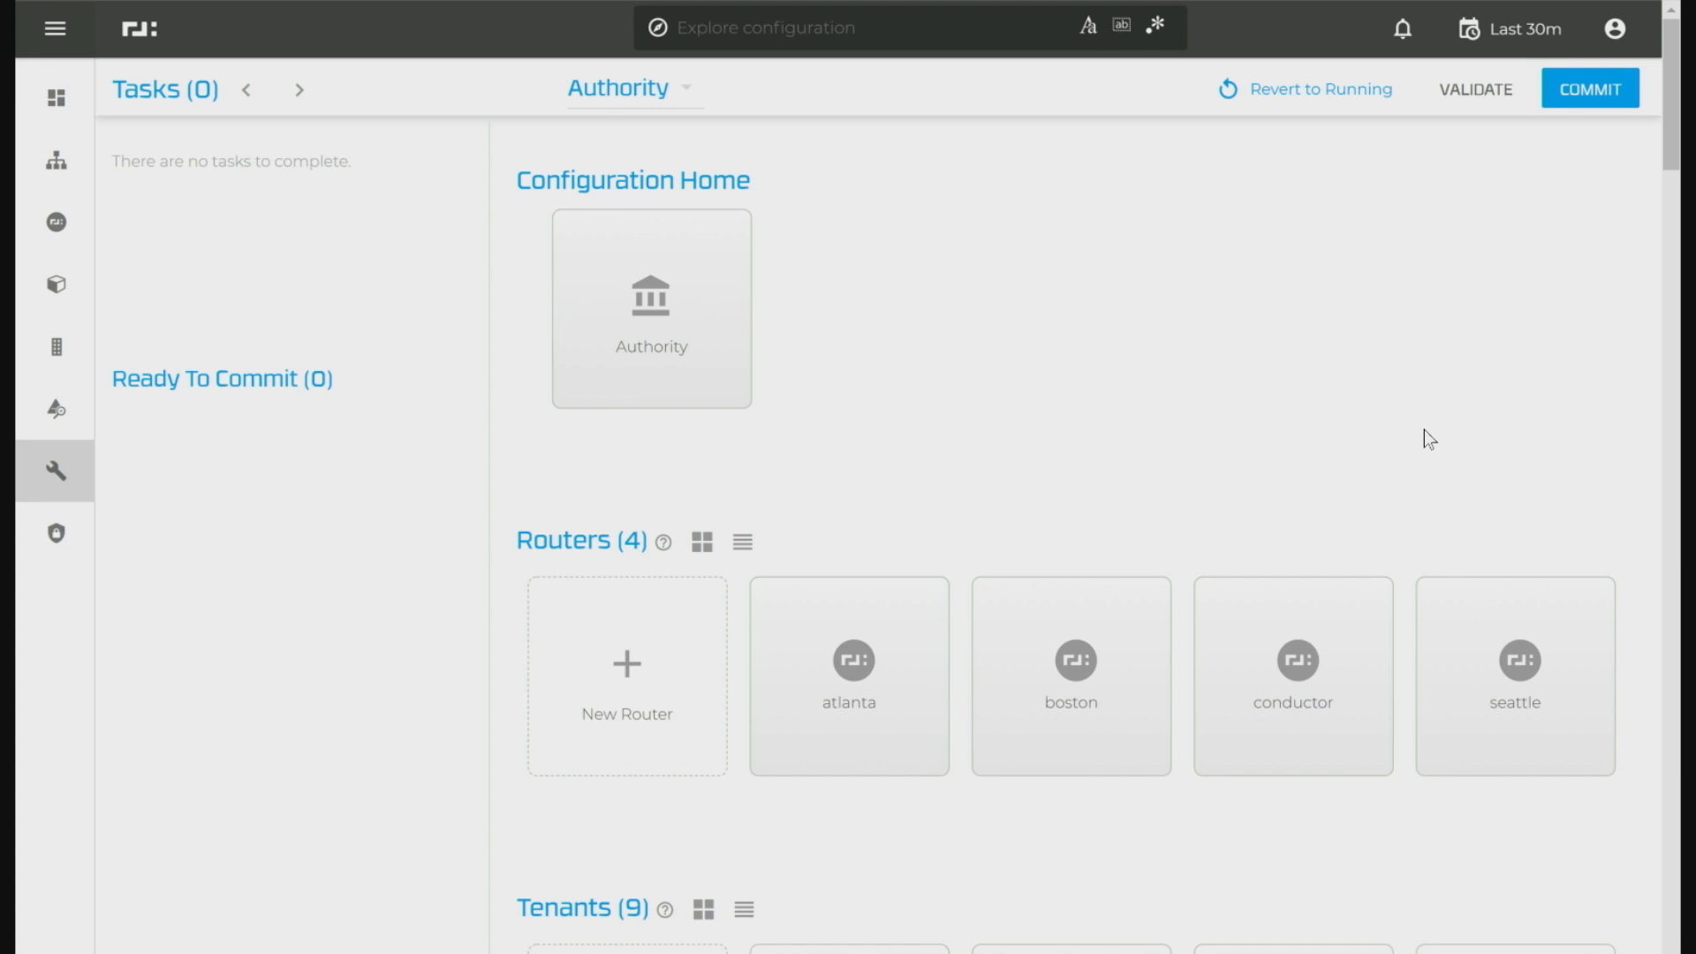
View the uc tenant's configuration and return to the authority level.
drag(1676, 153, 1678, 240)
scroll(1478, 201, down, 1)
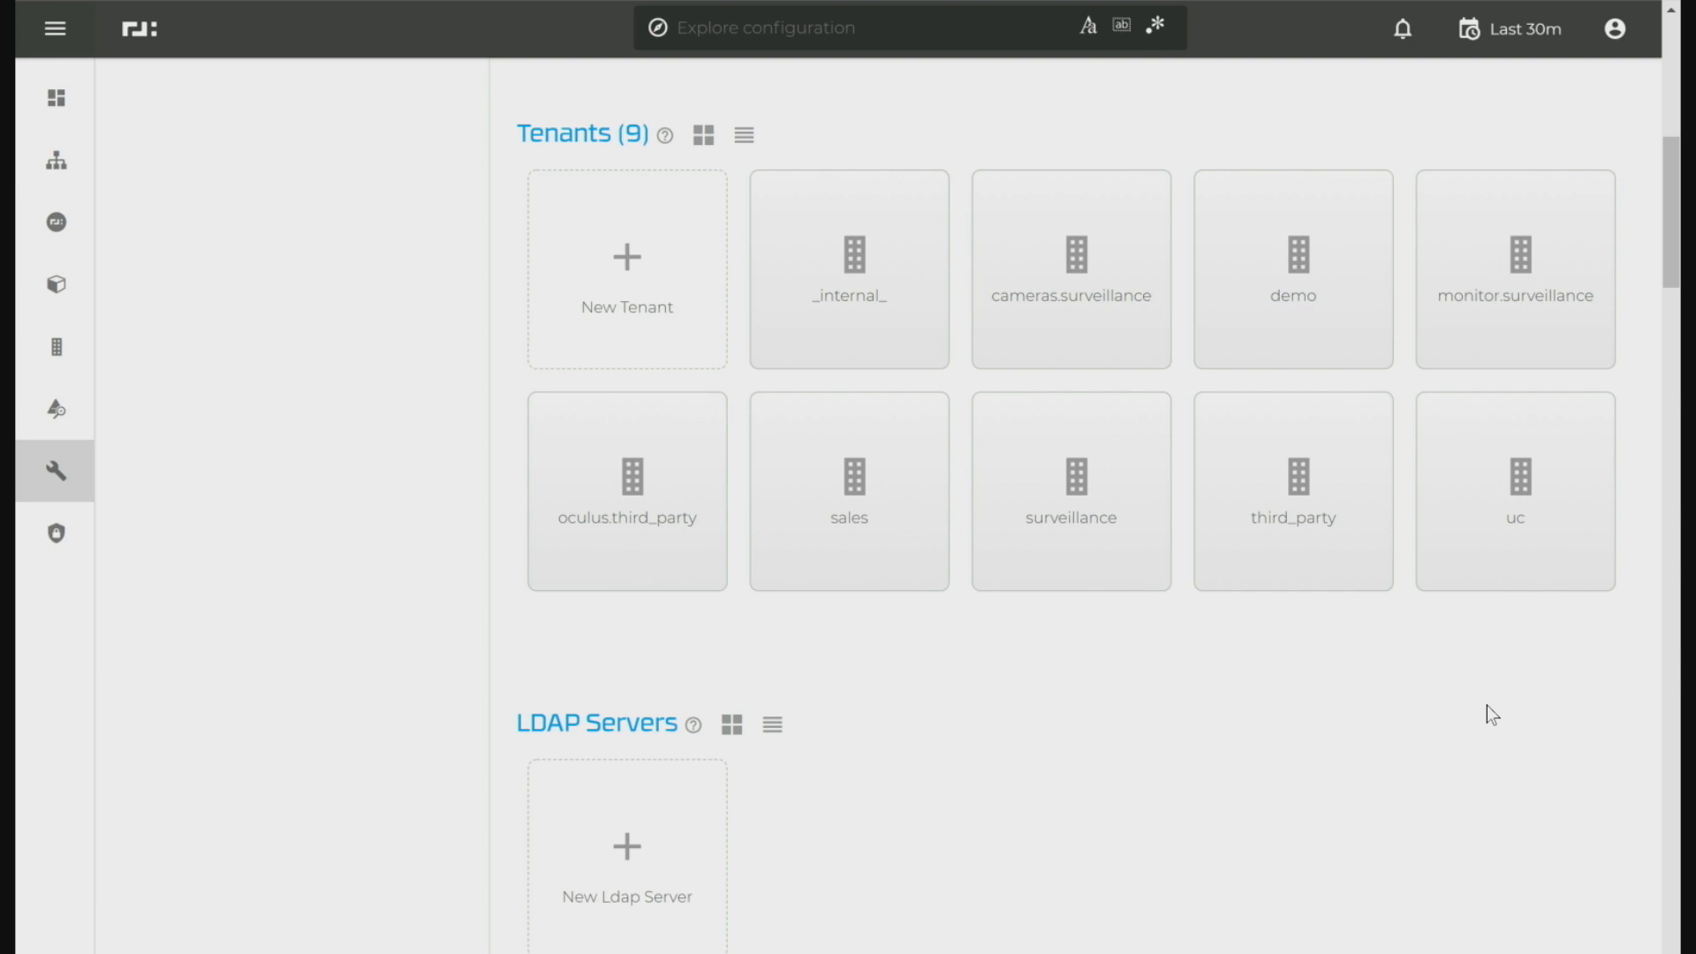
mouse_move(1514, 484)
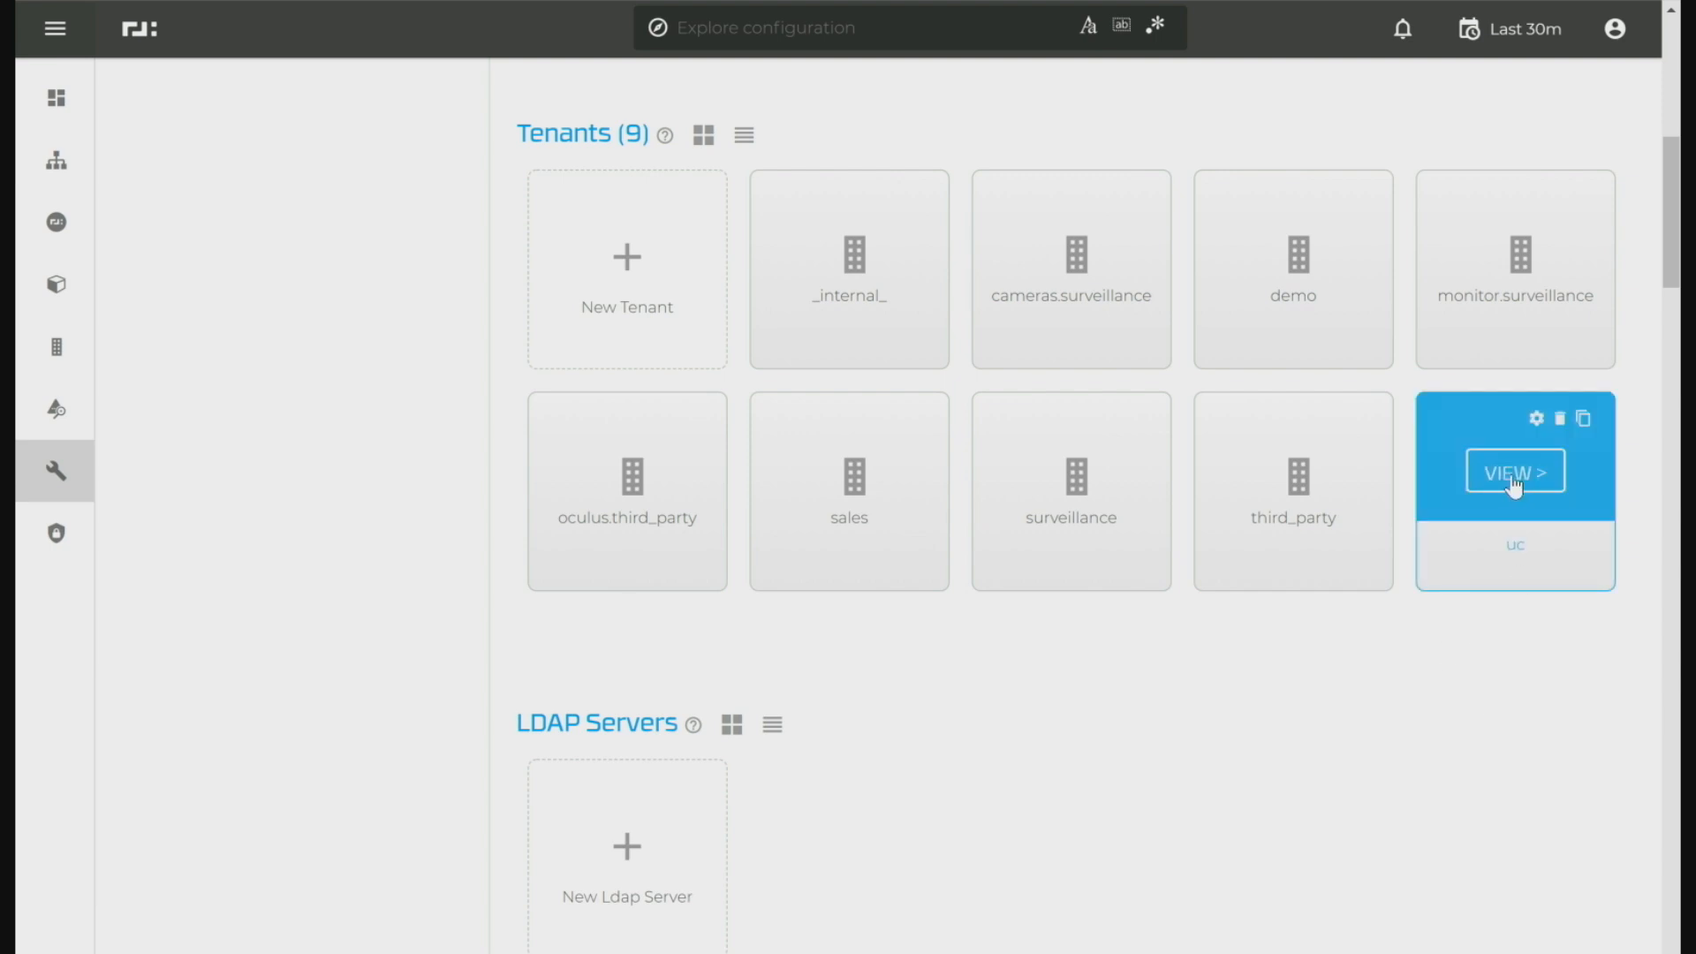
click(1513, 484)
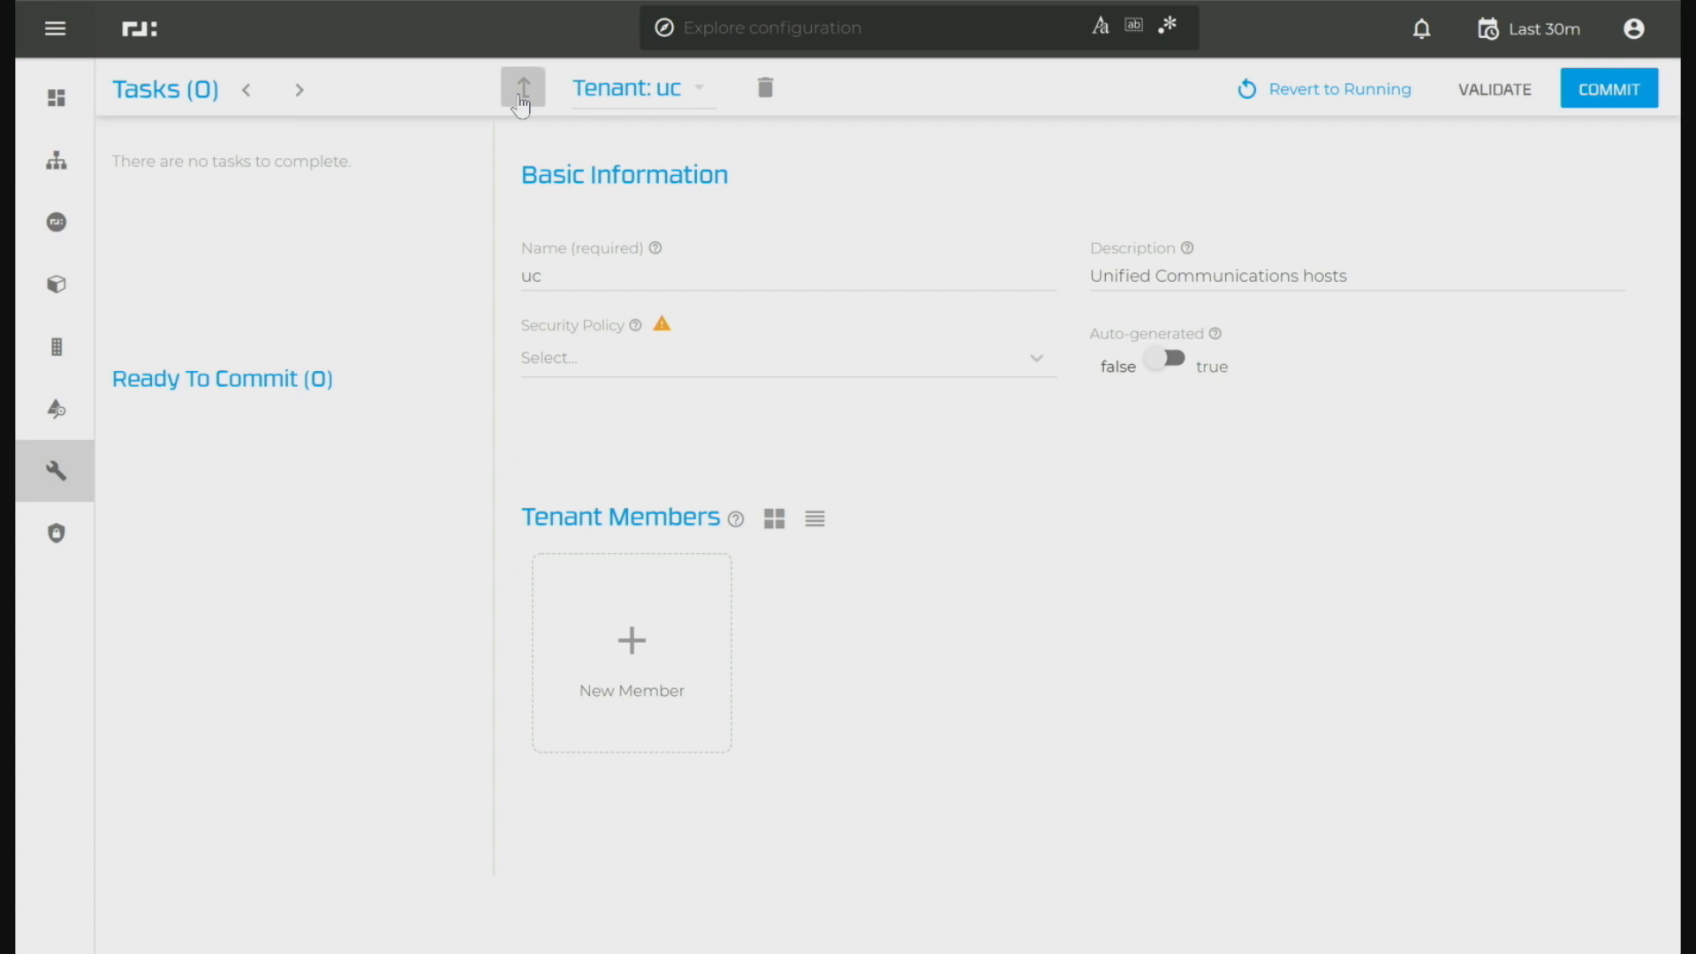
click(521, 88)
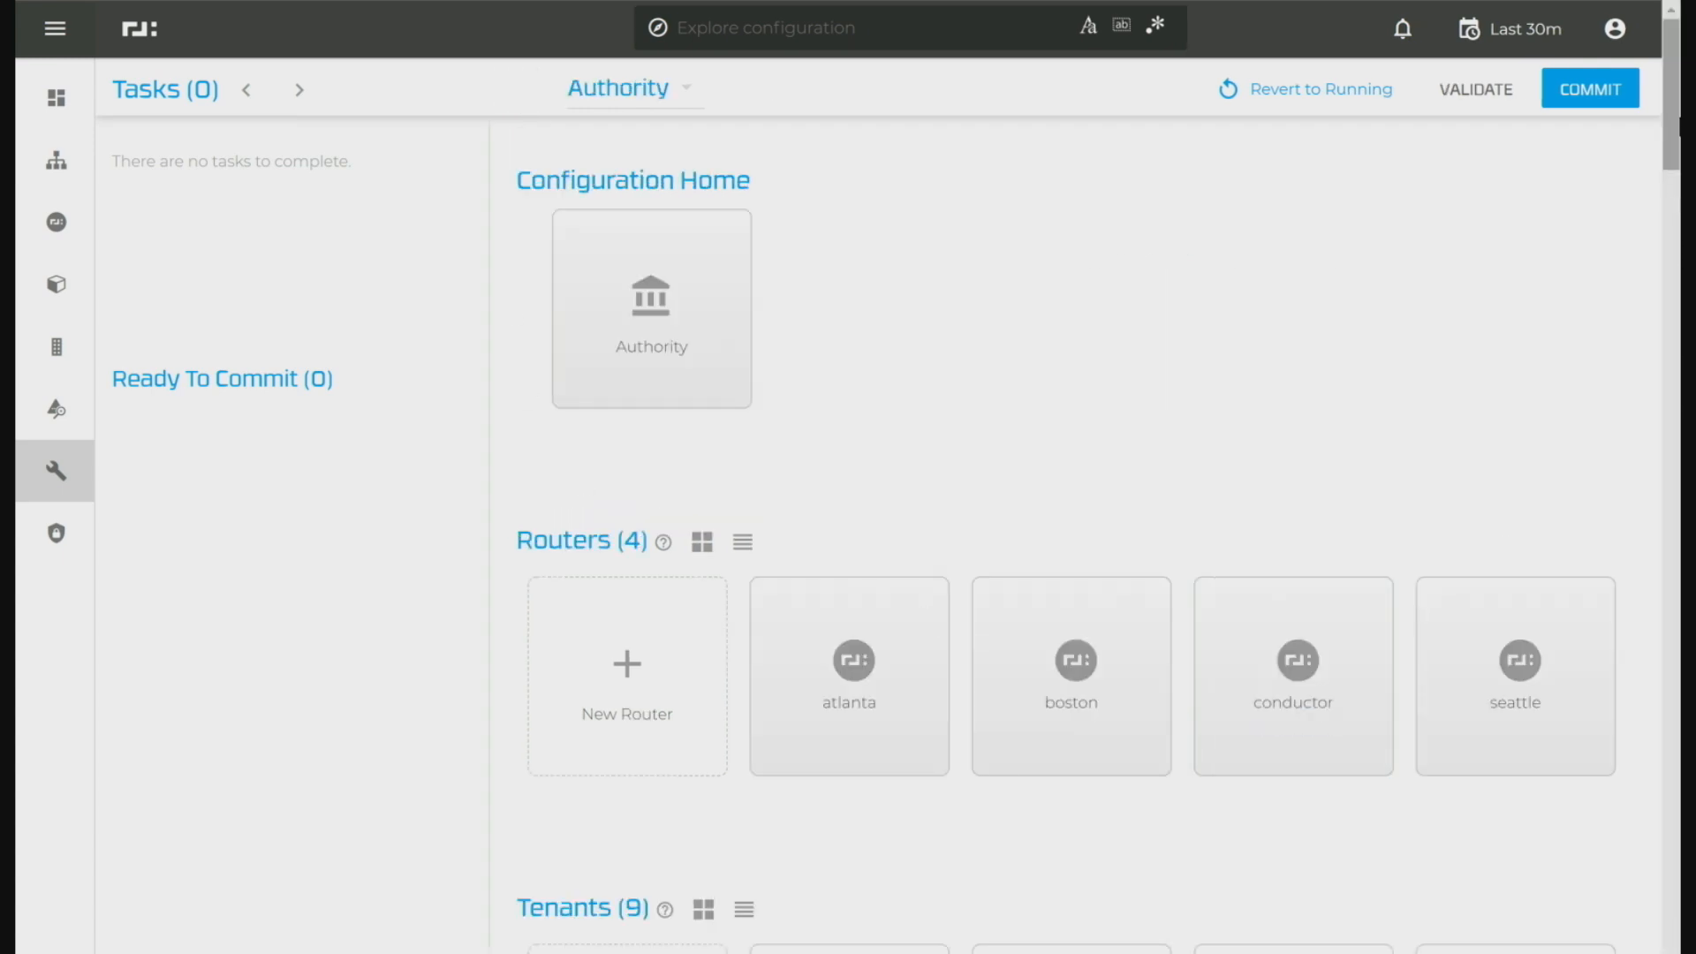
Open the configuration of the all_internet service from the authority's services.
scroll(1331, 733, down, 8)
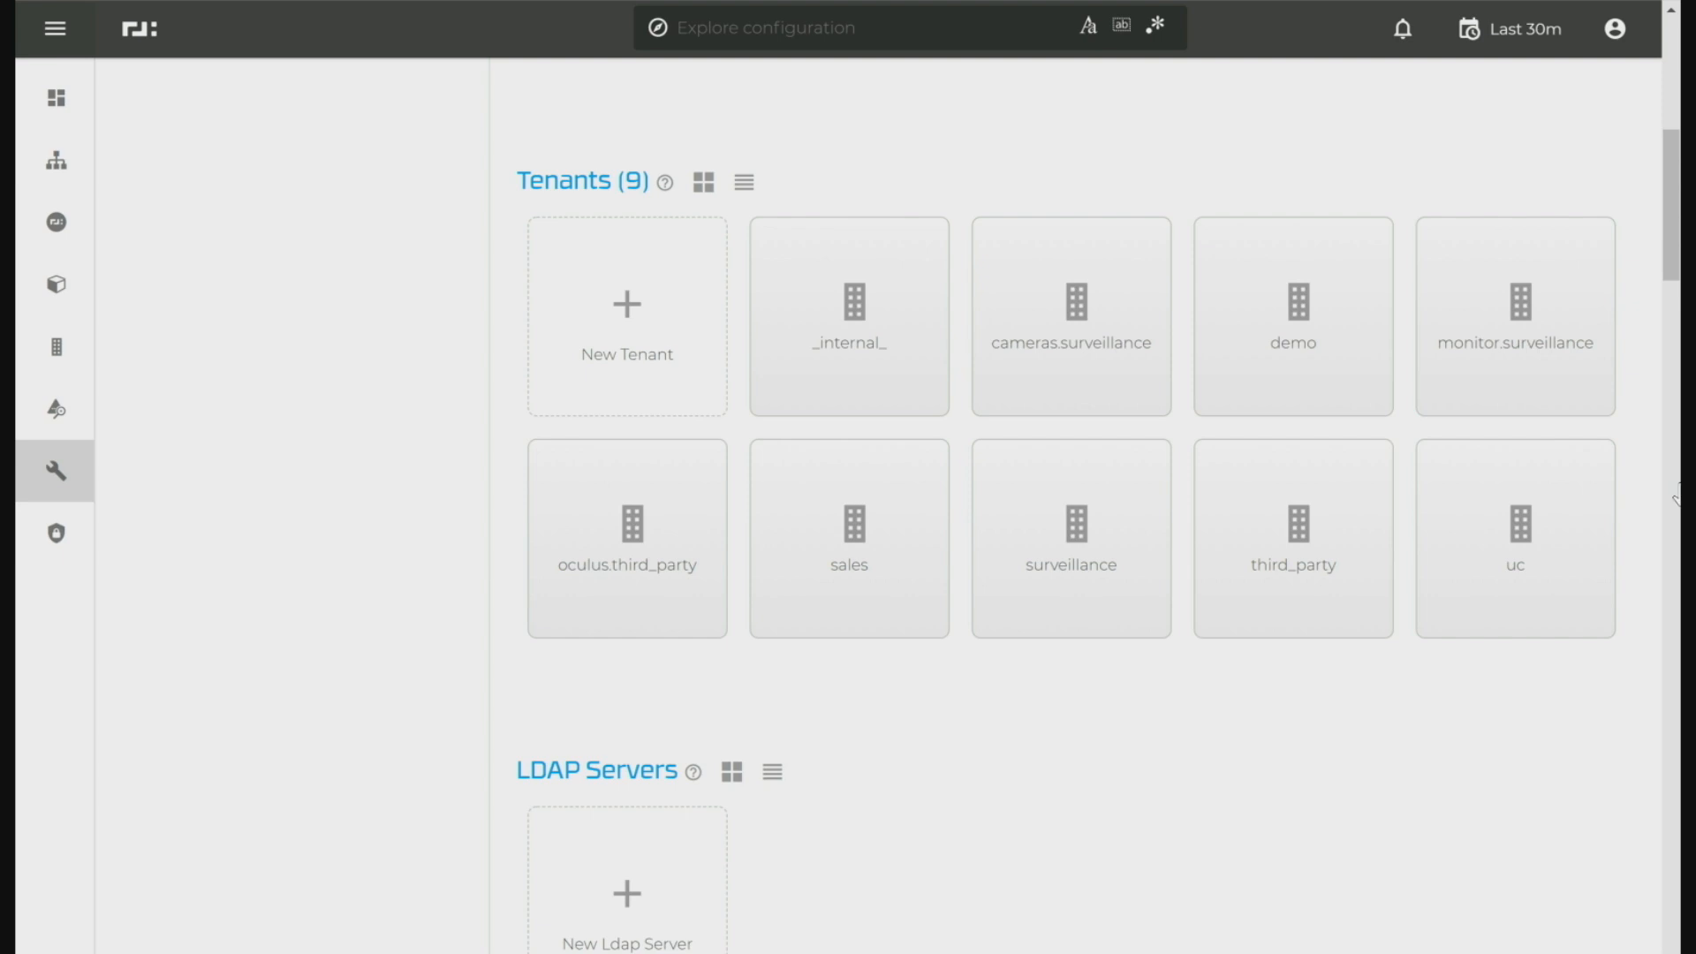
drag(1678, 168, 1677, 319)
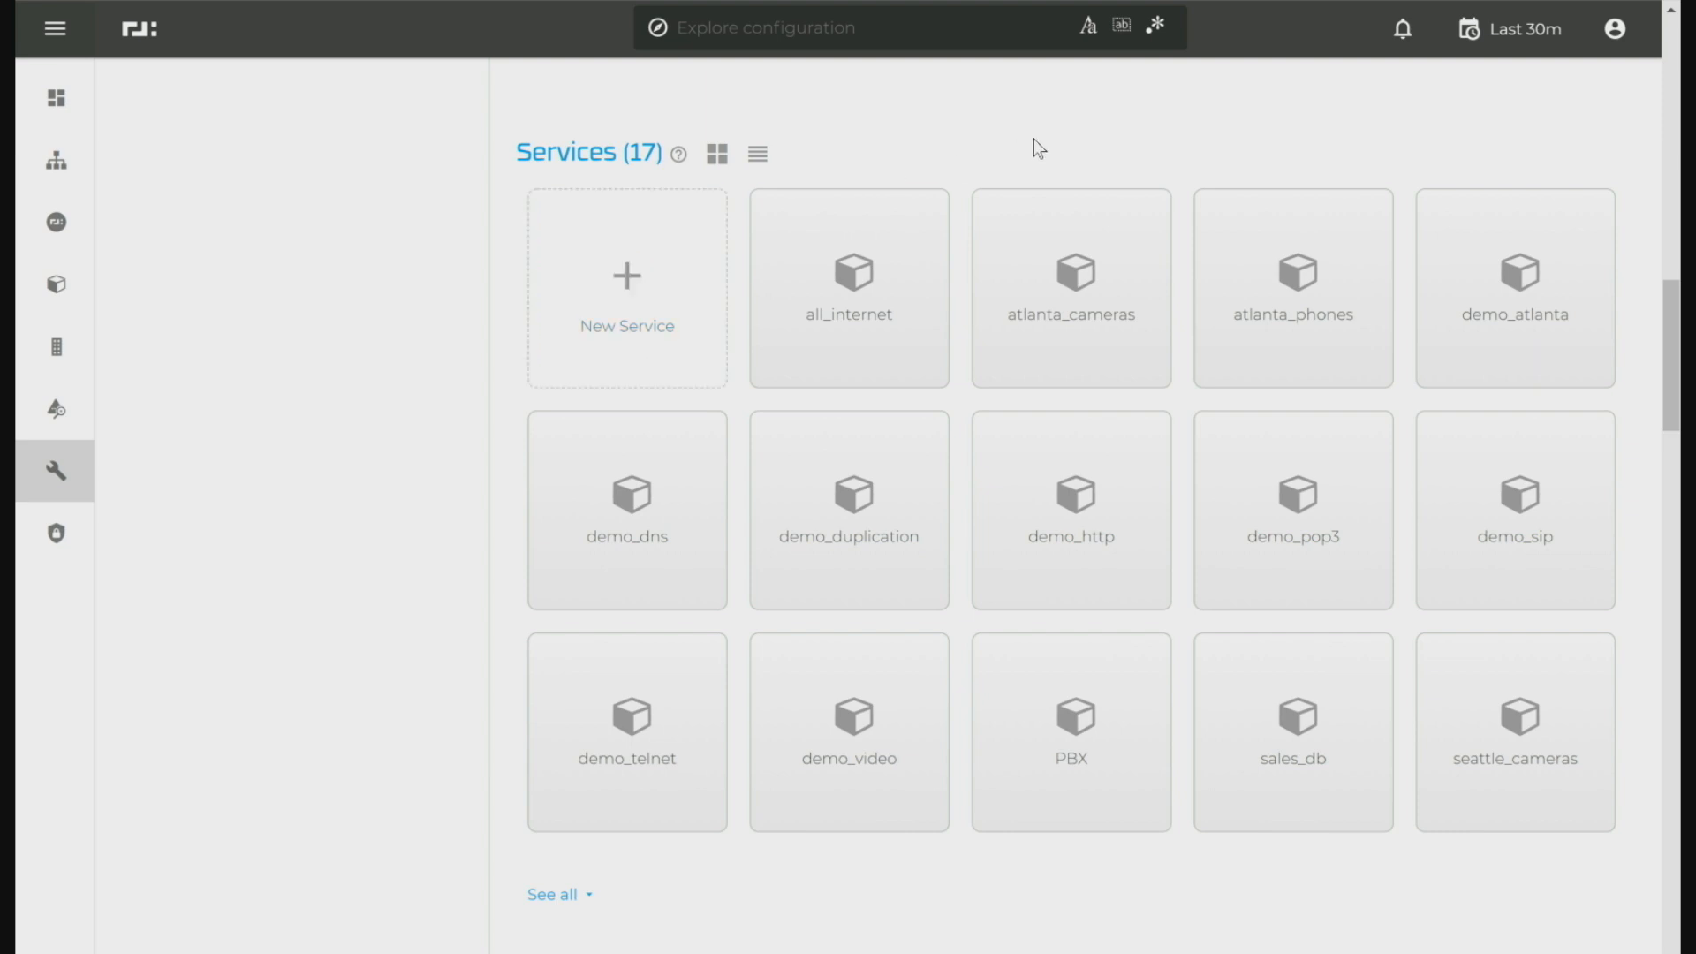
click(843, 261)
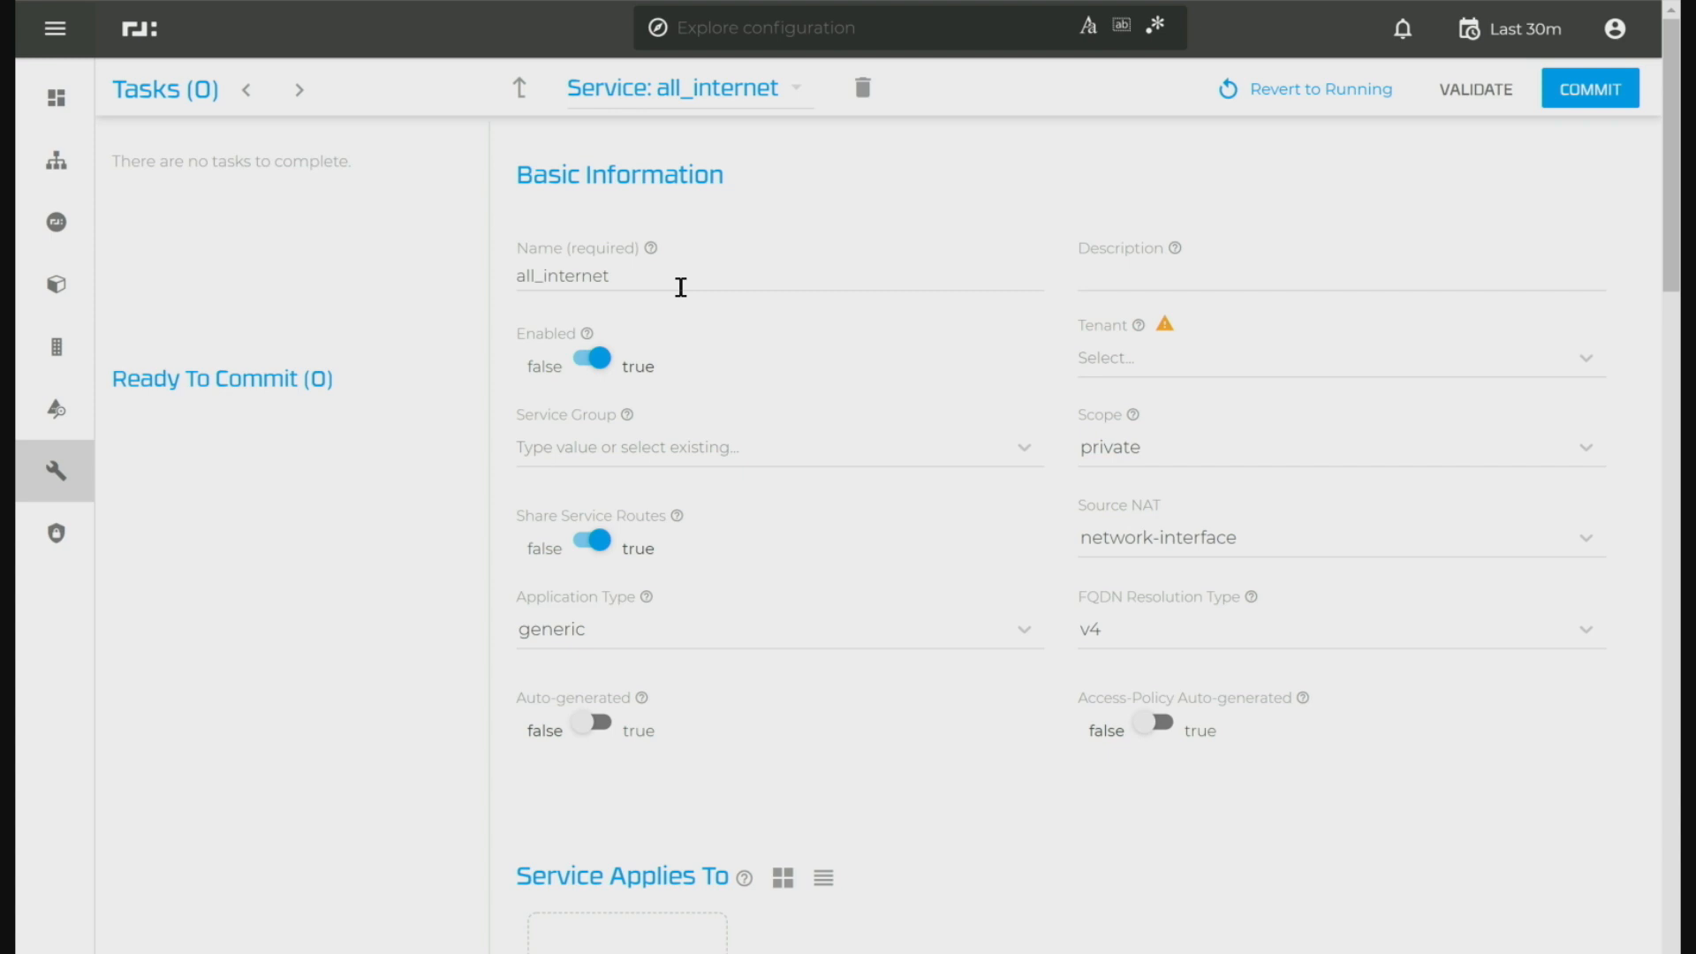
Examine the all_internet service's basic information, transport, service addresses and existing access policies.
mouse_move(1222, 238)
scroll(1678, 186, down, 1)
drag(1678, 185, 1641, 535)
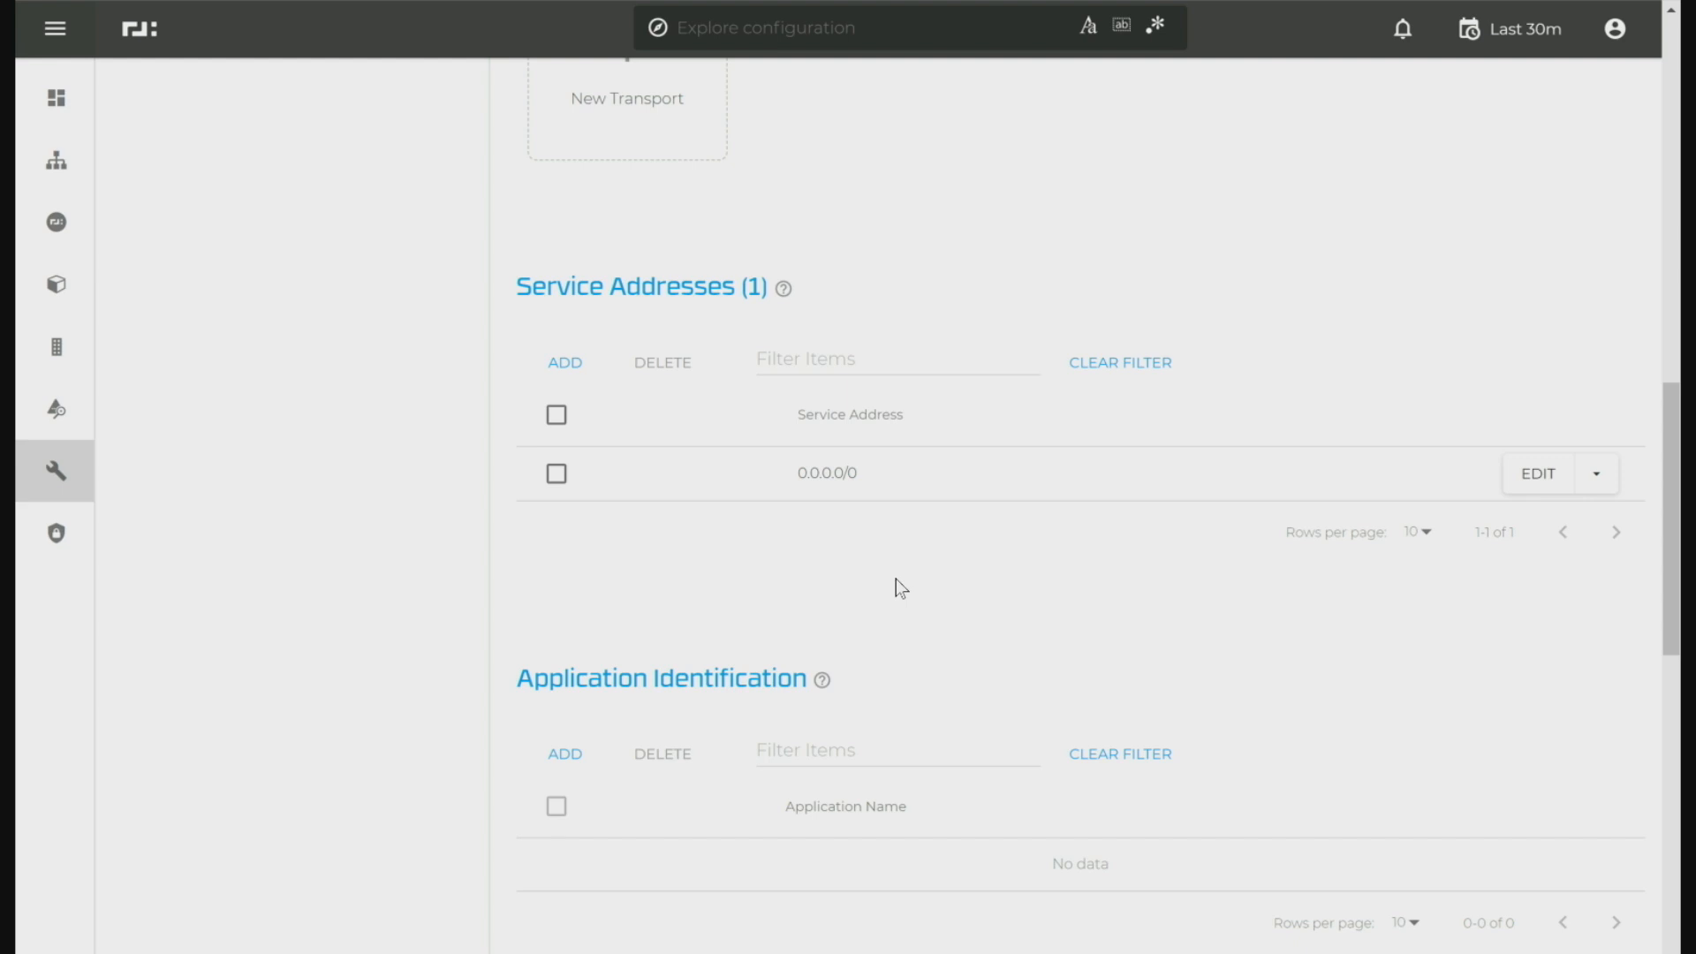
drag(1671, 421, 1673, 299)
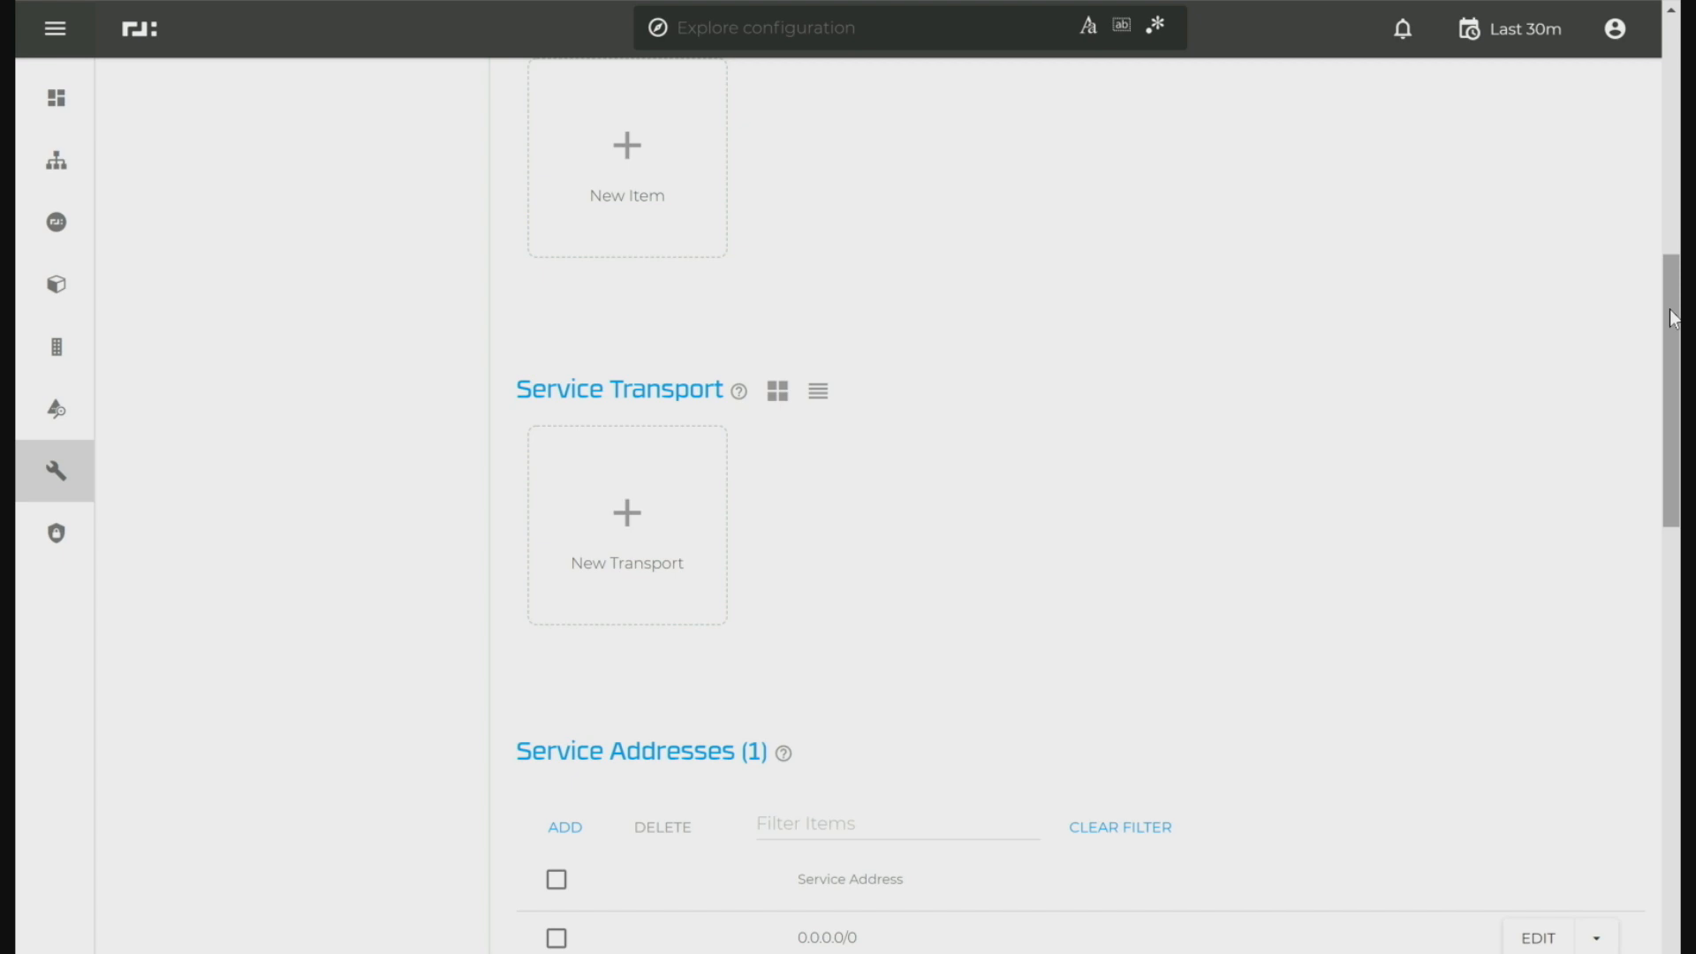
drag(1672, 318, 1678, 743)
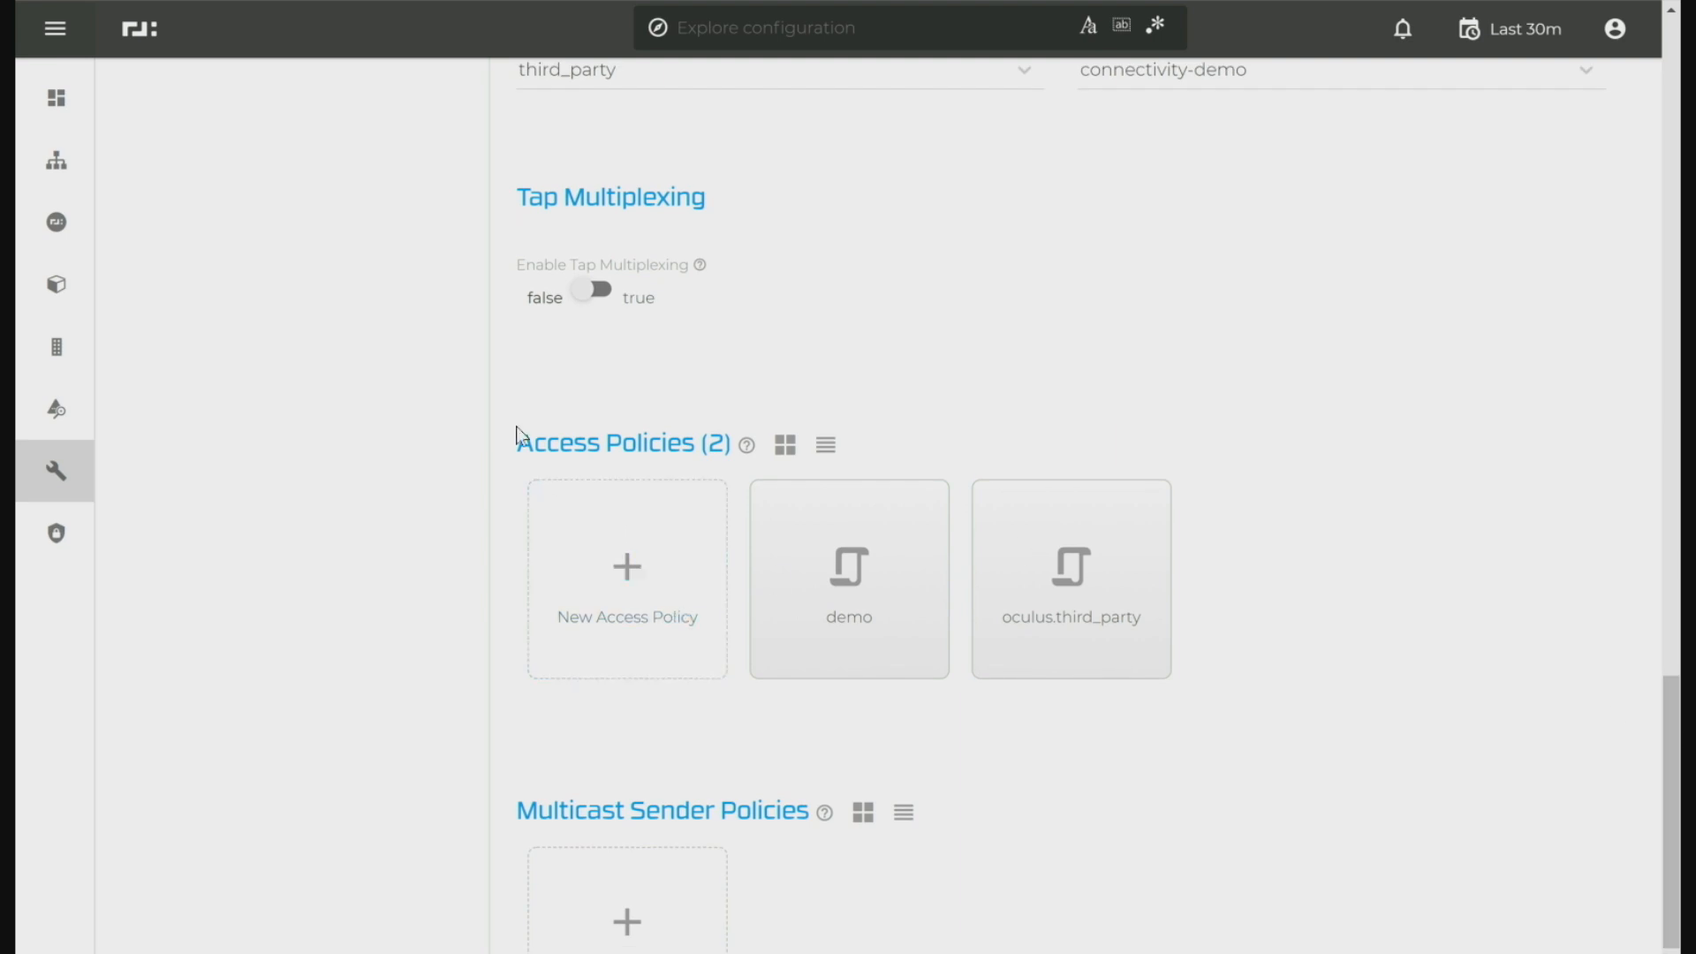
mouse_move(1033, 565)
mouse_move(806, 562)
mouse_move(1075, 542)
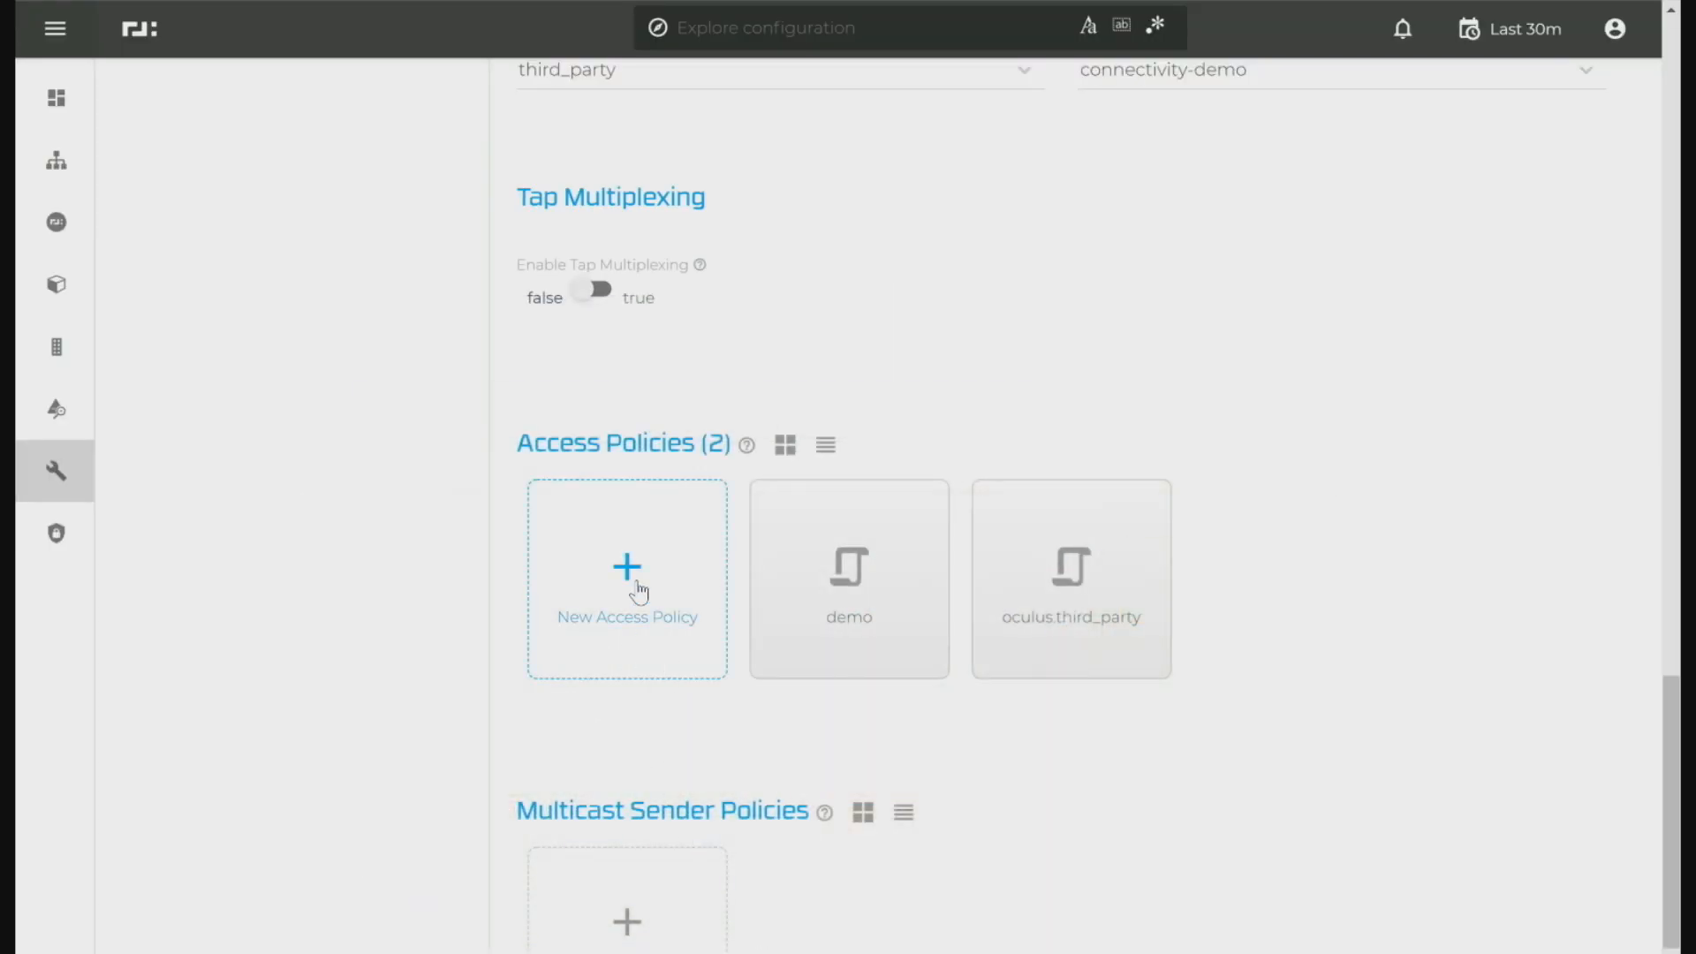
Add a new access policy with source sales to the all_internet service and commit the configuration.
click(642, 590)
click(592, 492)
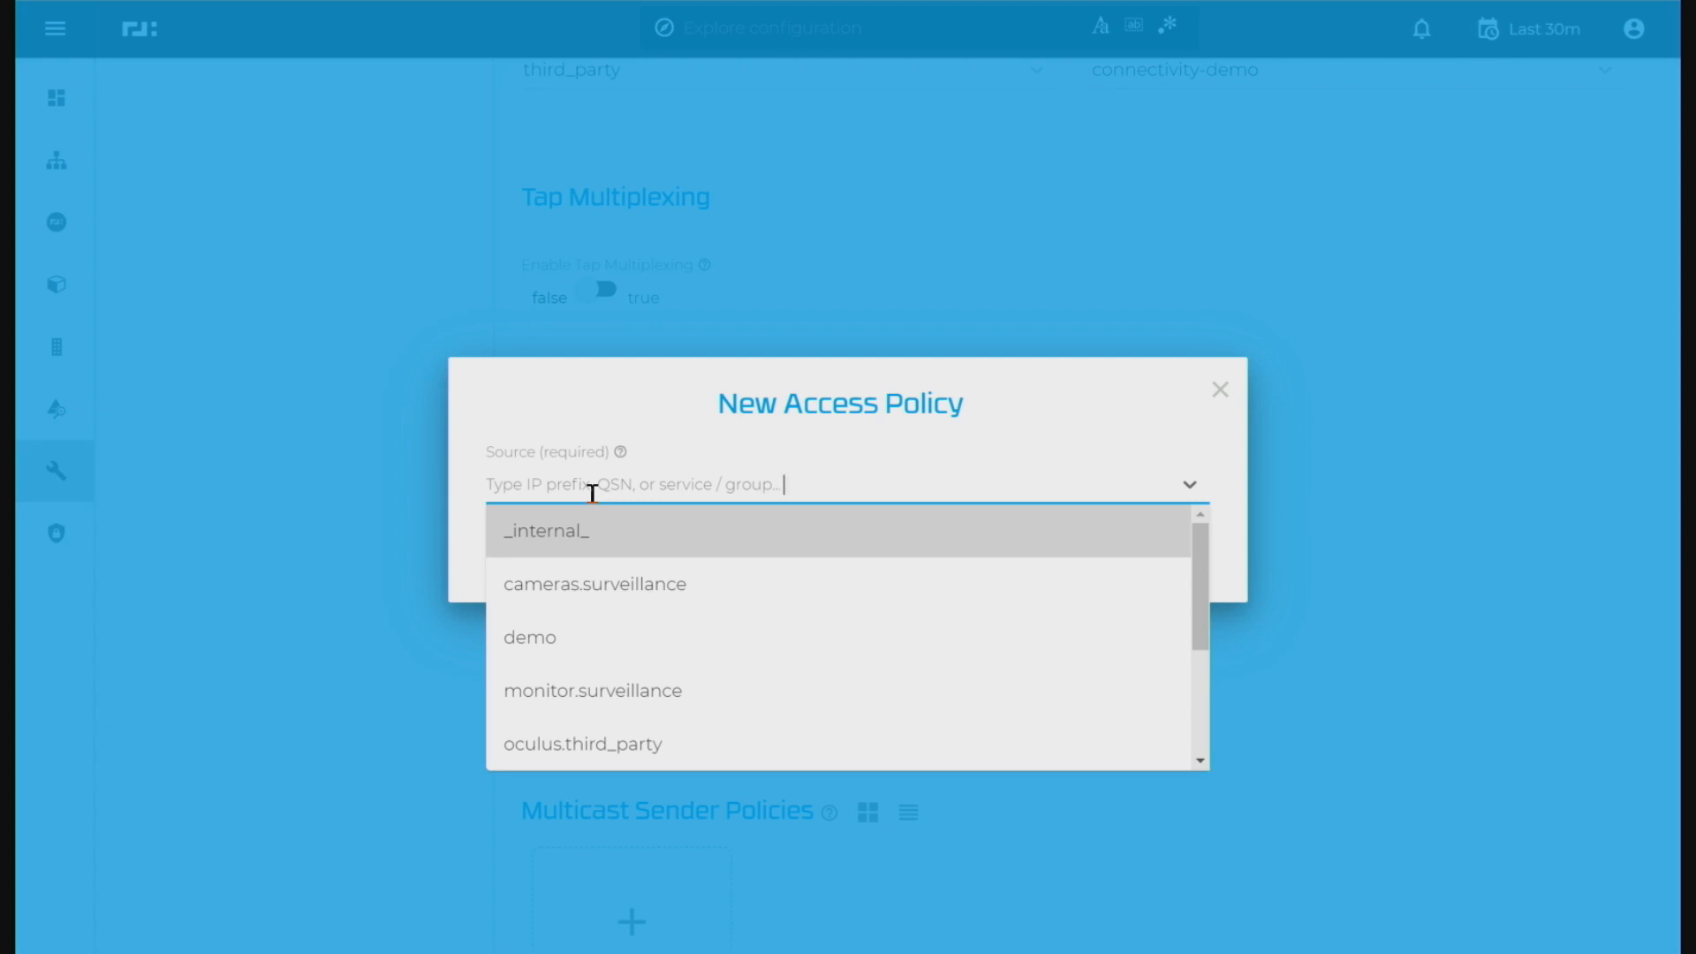
text(sal)
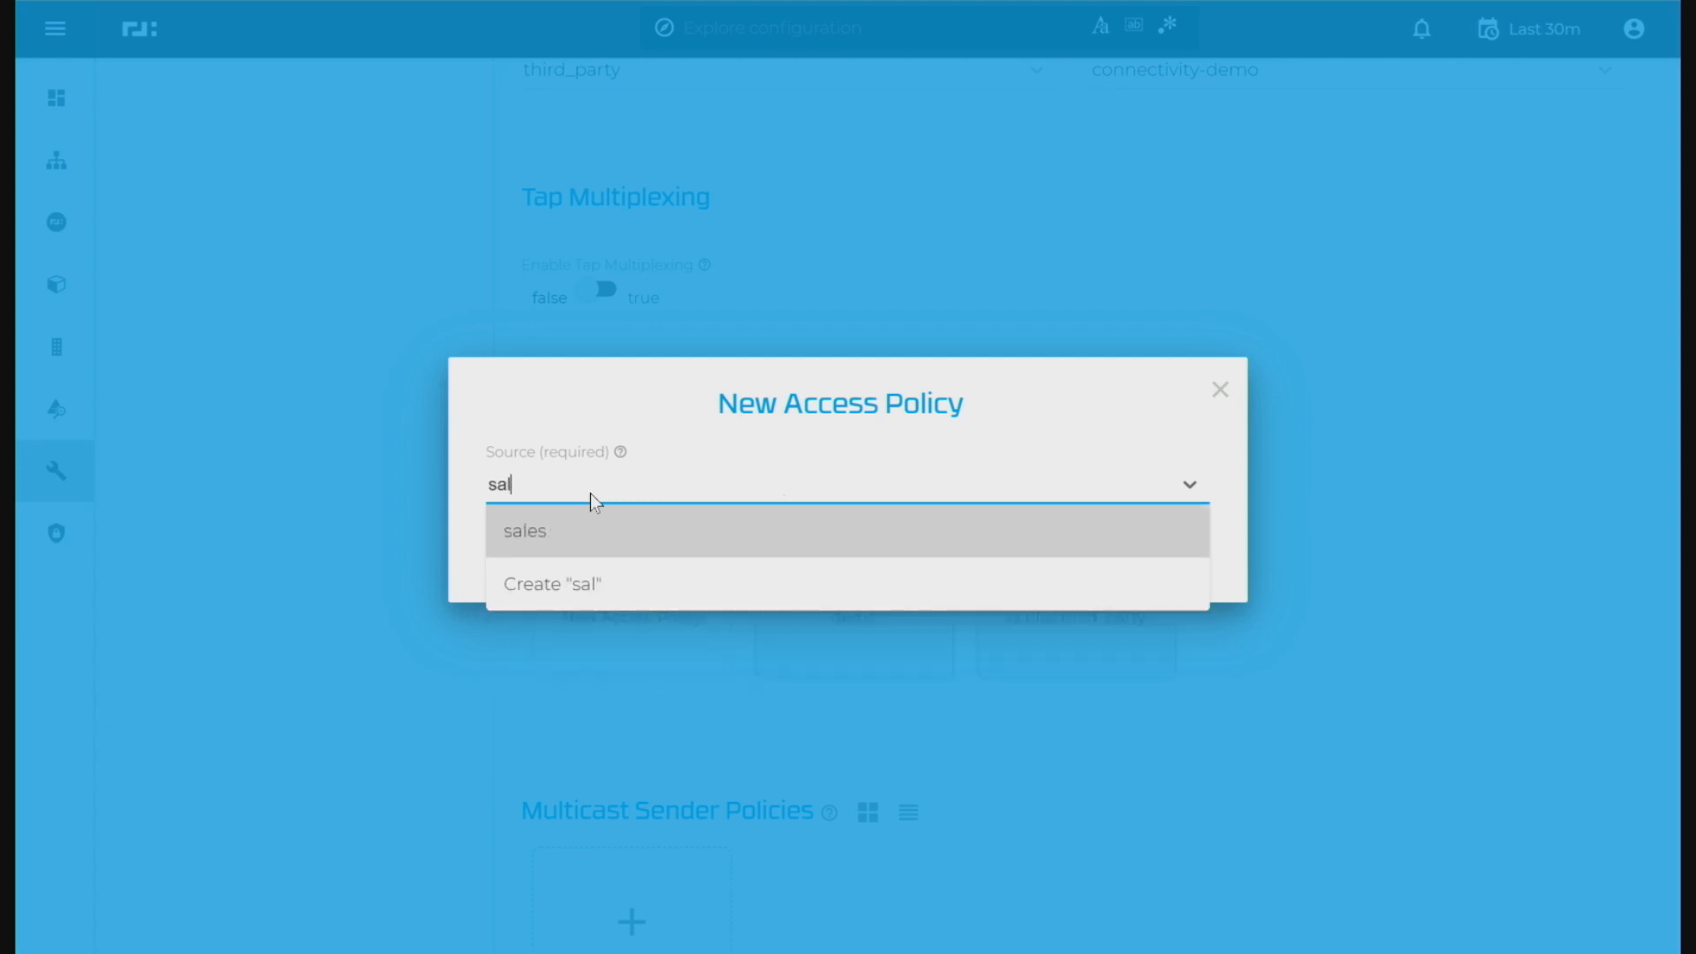
click(522, 533)
click(1194, 574)
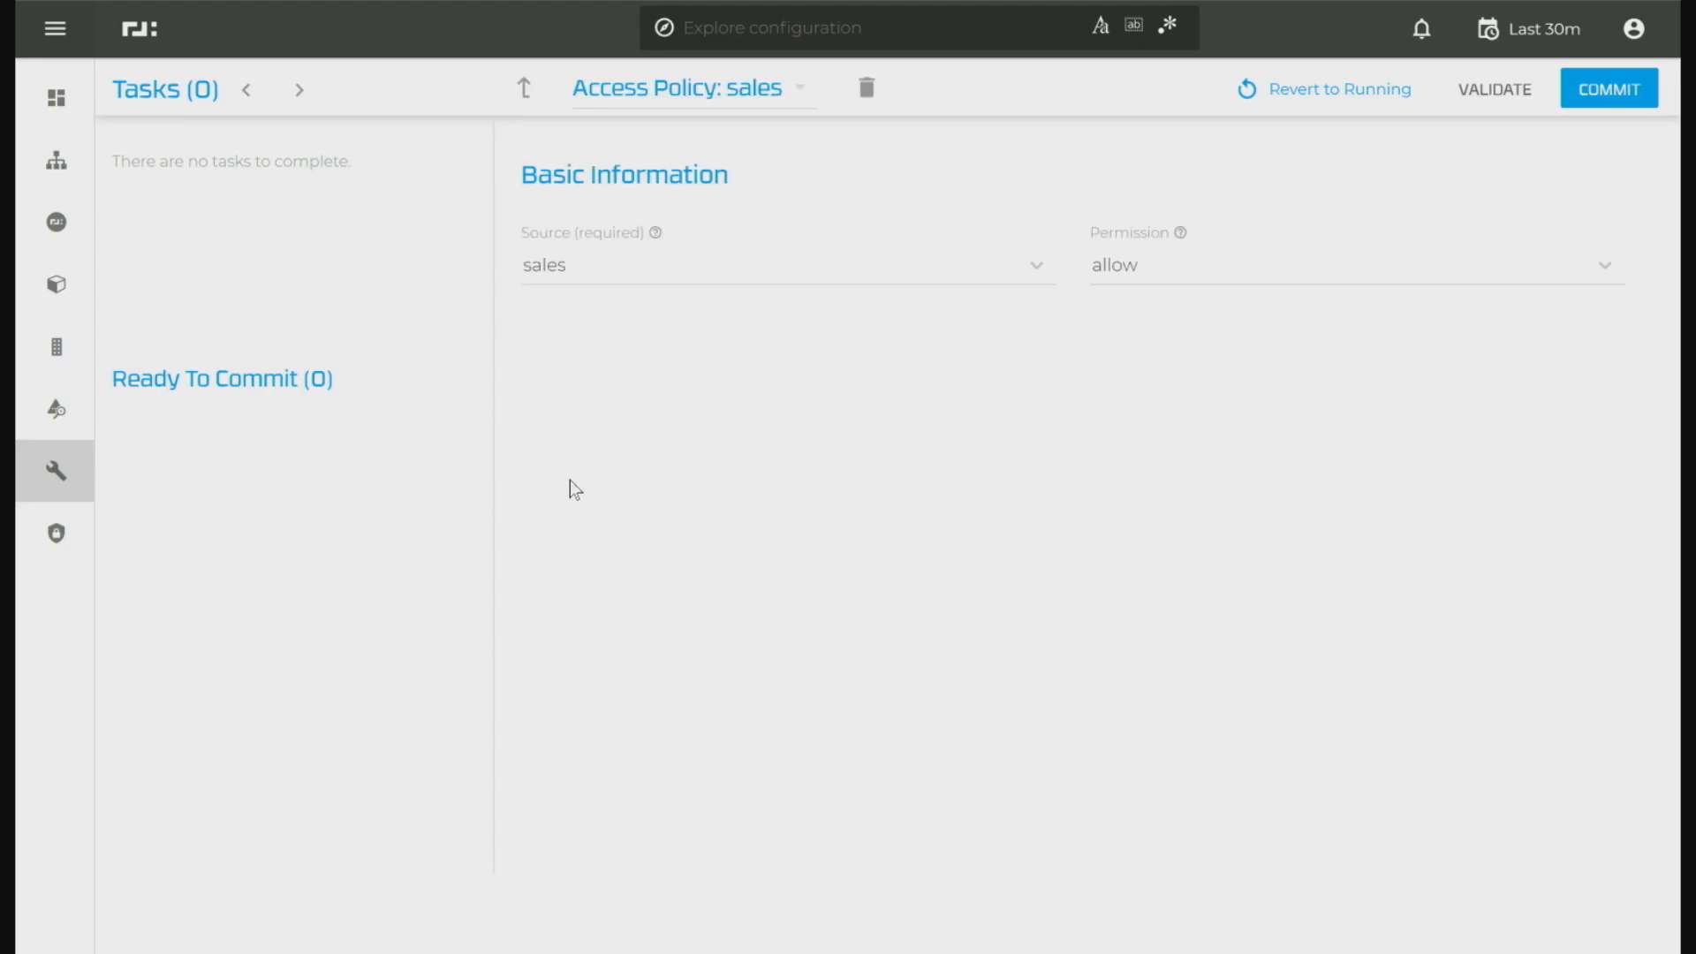
click(1616, 90)
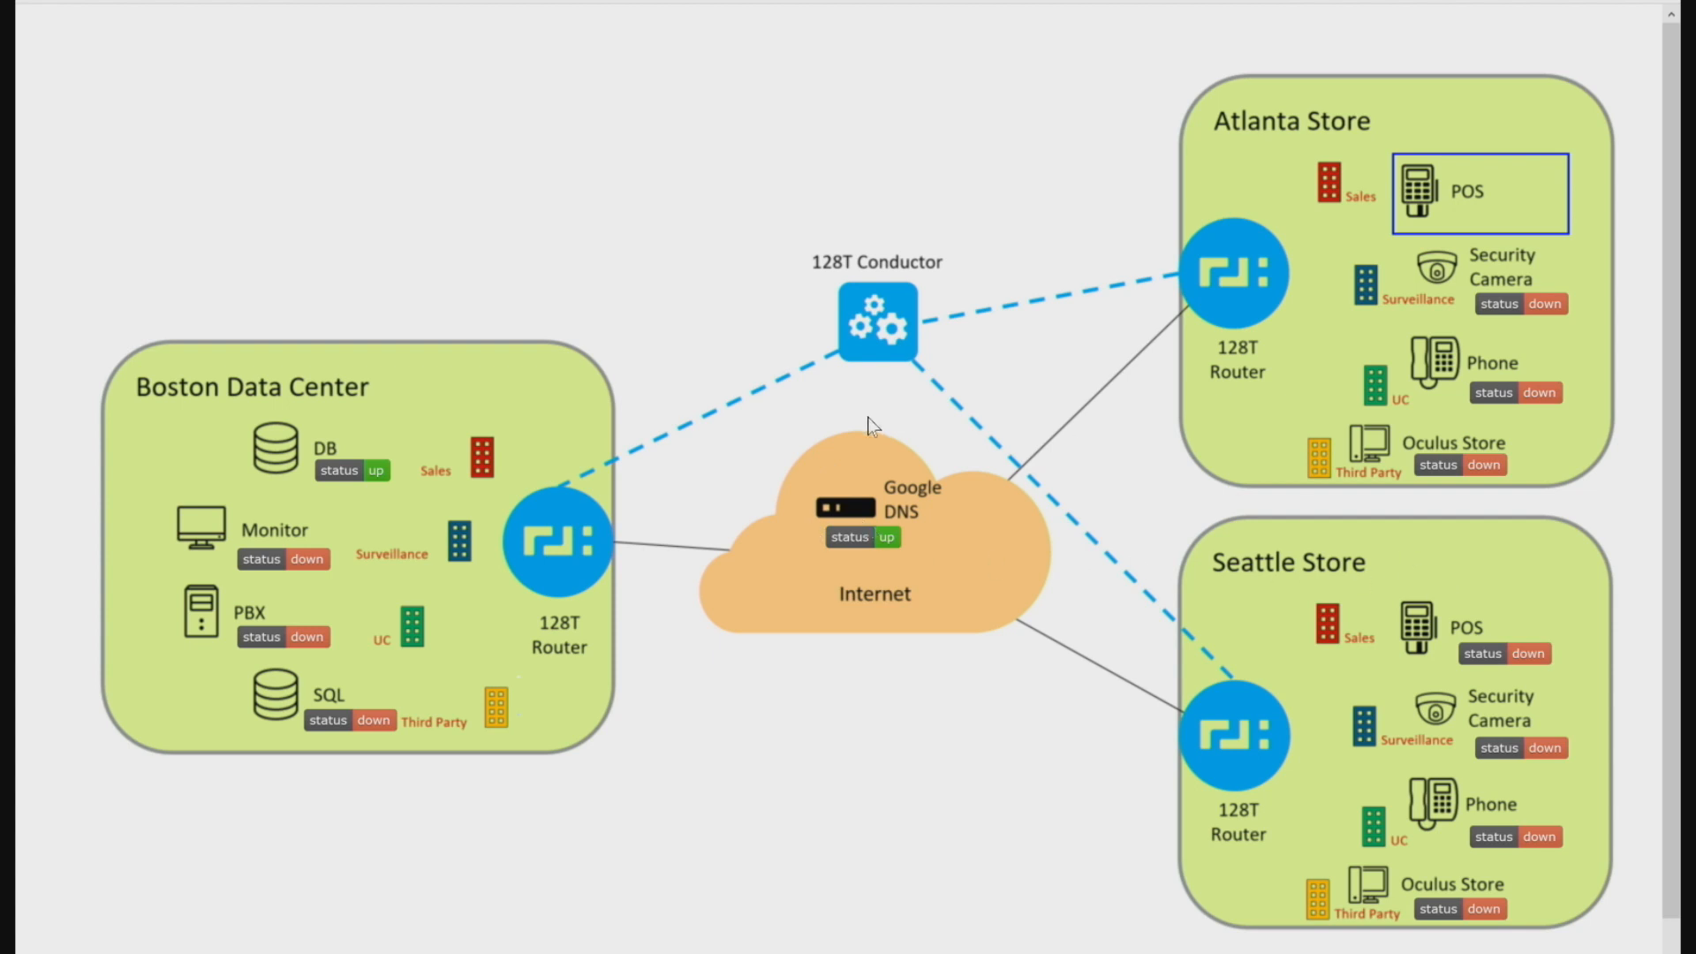
Check connectivity on the network diagram from the Seattle Store POS and the Boston Data Center DB.
click(1447, 611)
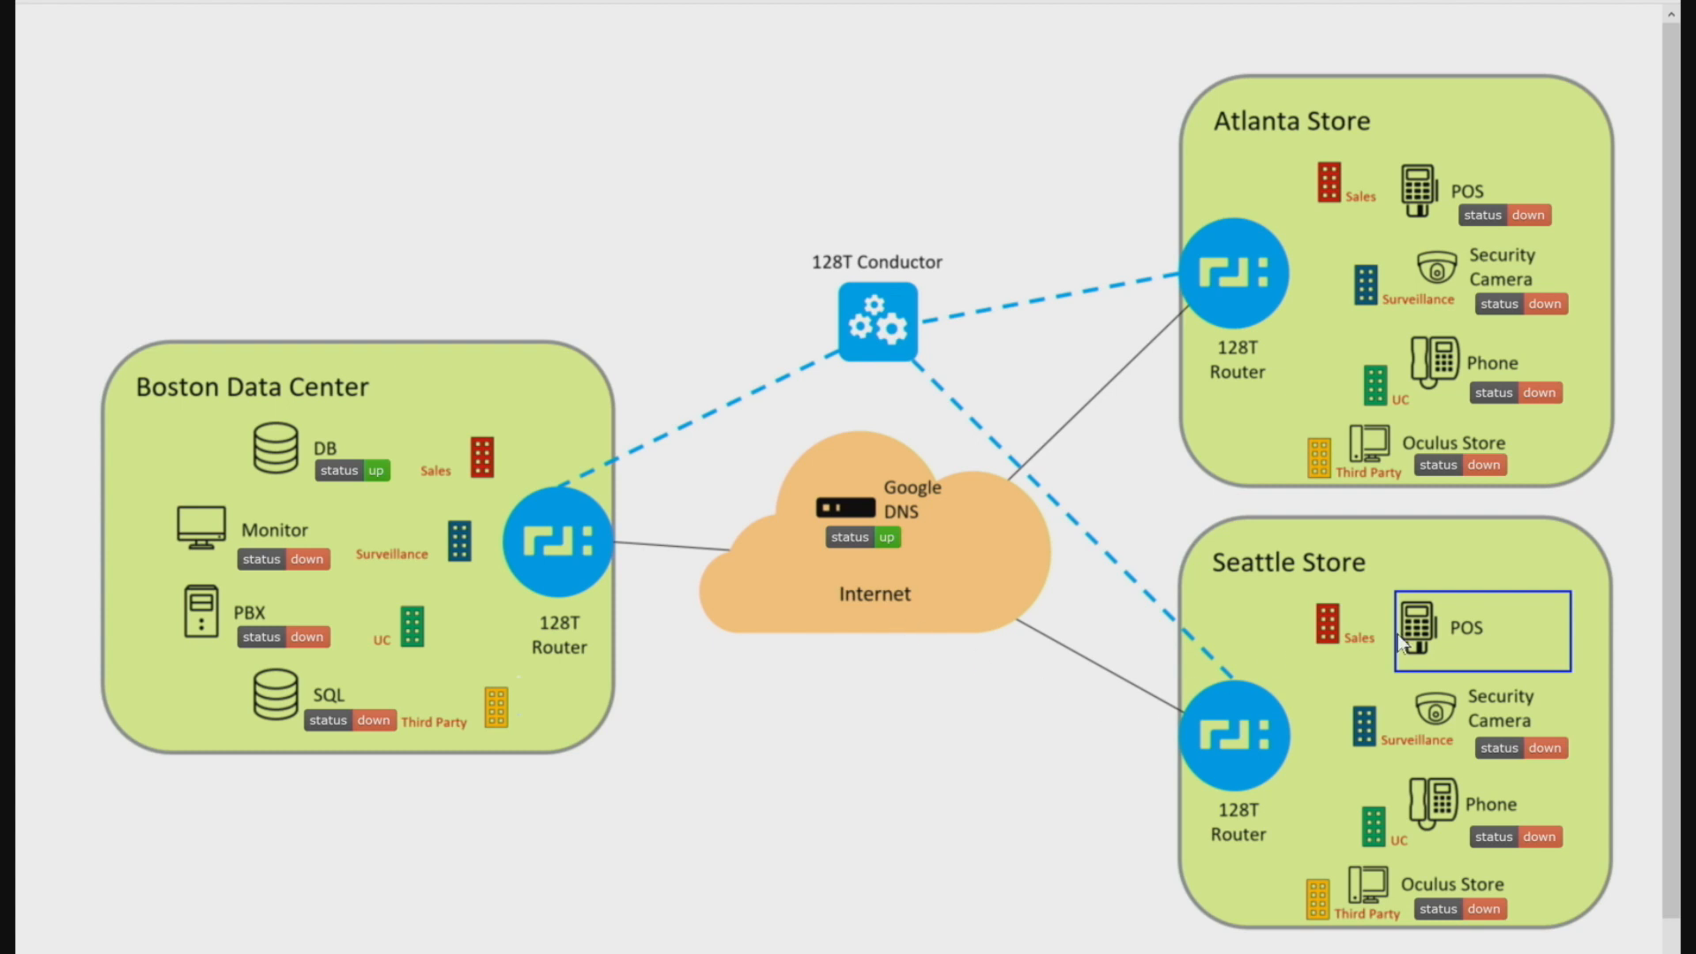
click(278, 432)
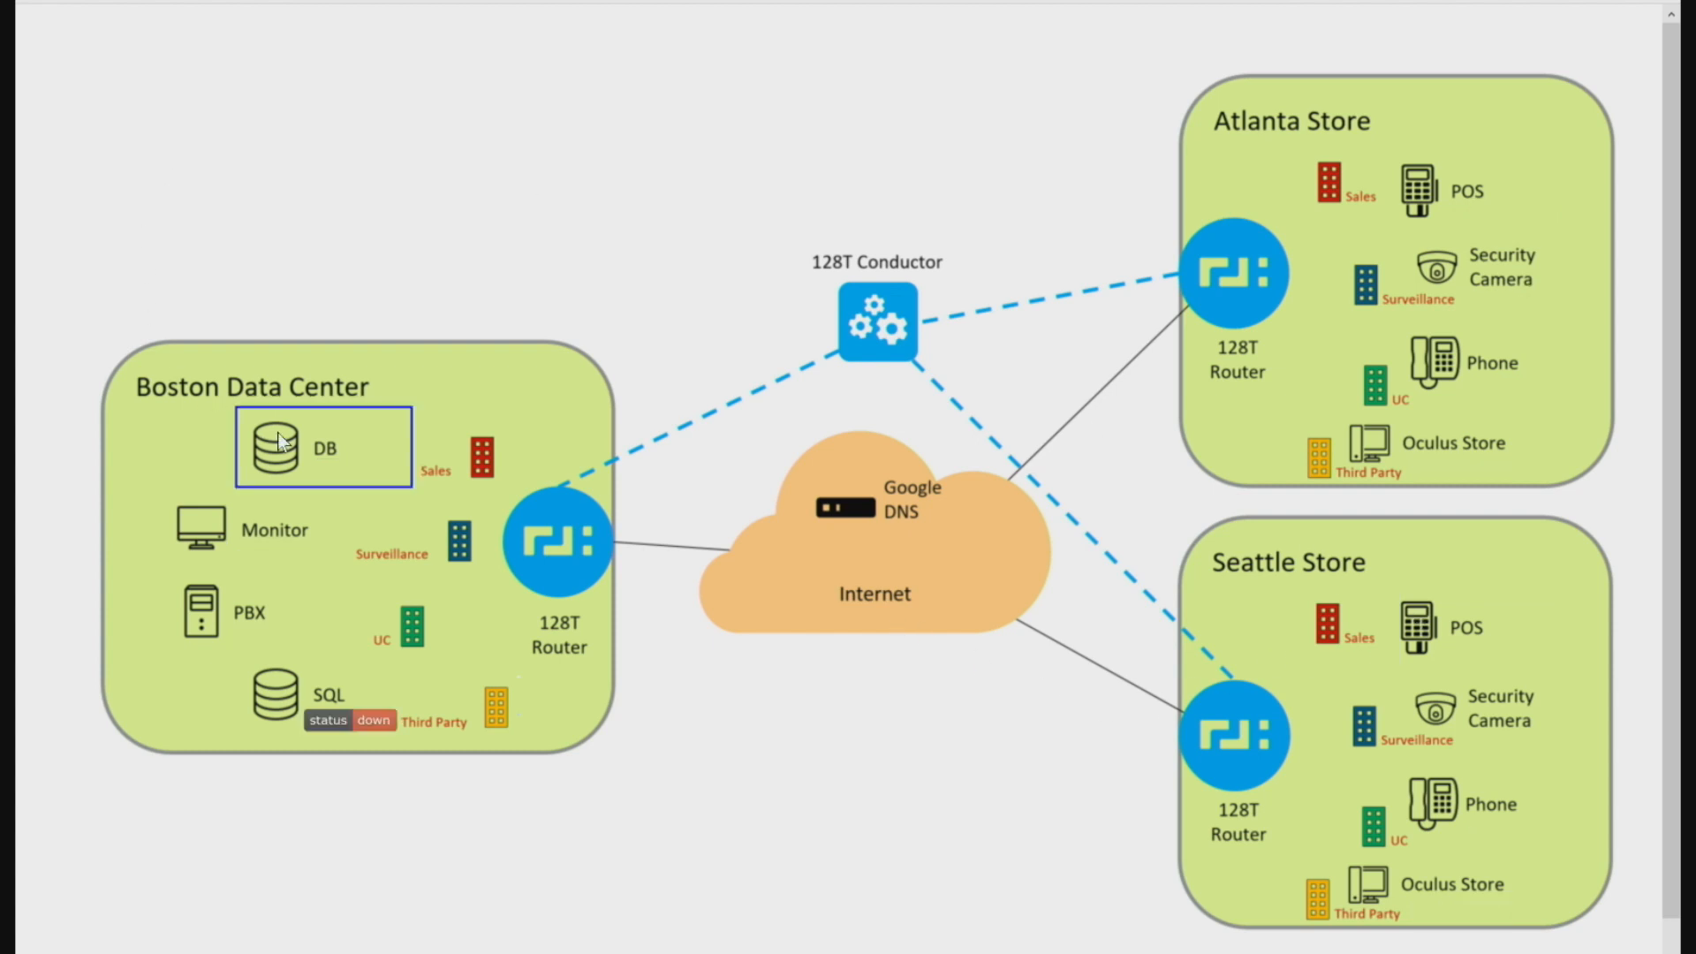